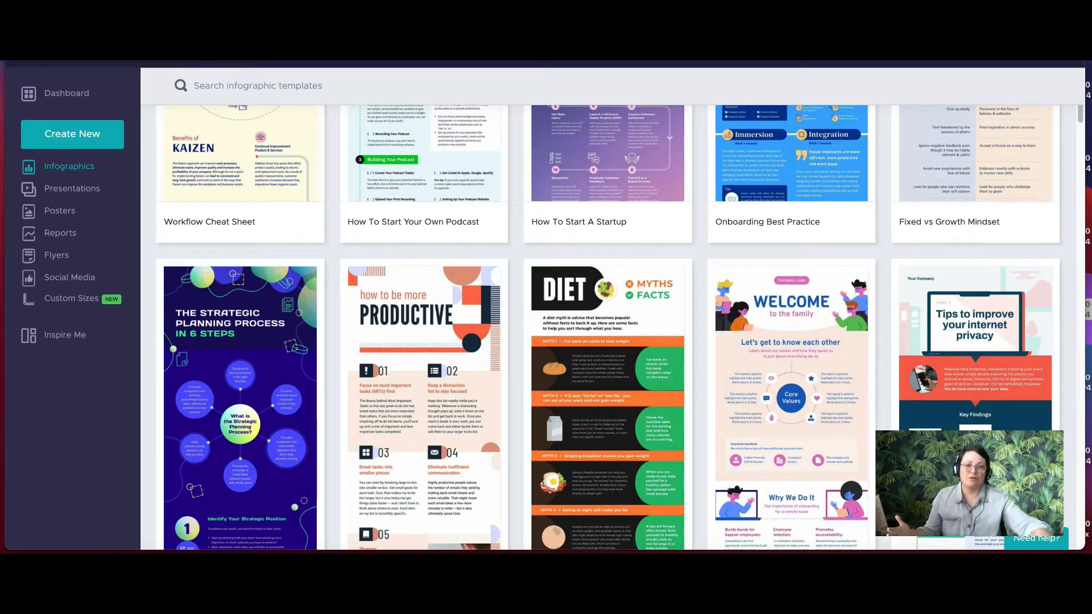
Browse the infographic templates and search them for "school".
scroll(609, 328, "down", 10)
scroll(609, 328, "down", 10)
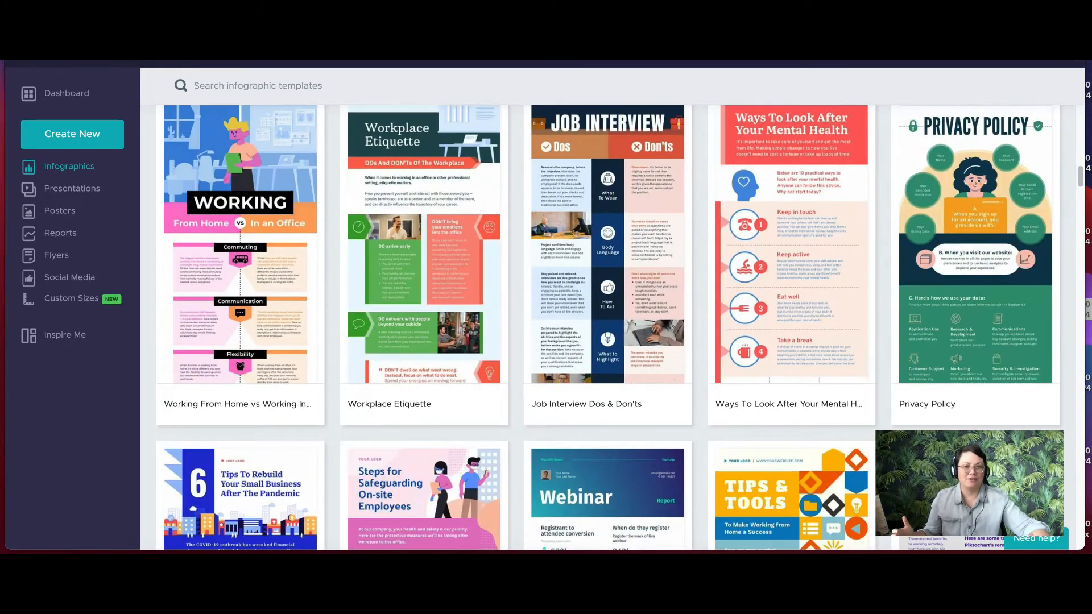
scroll(609, 327, "up", 10)
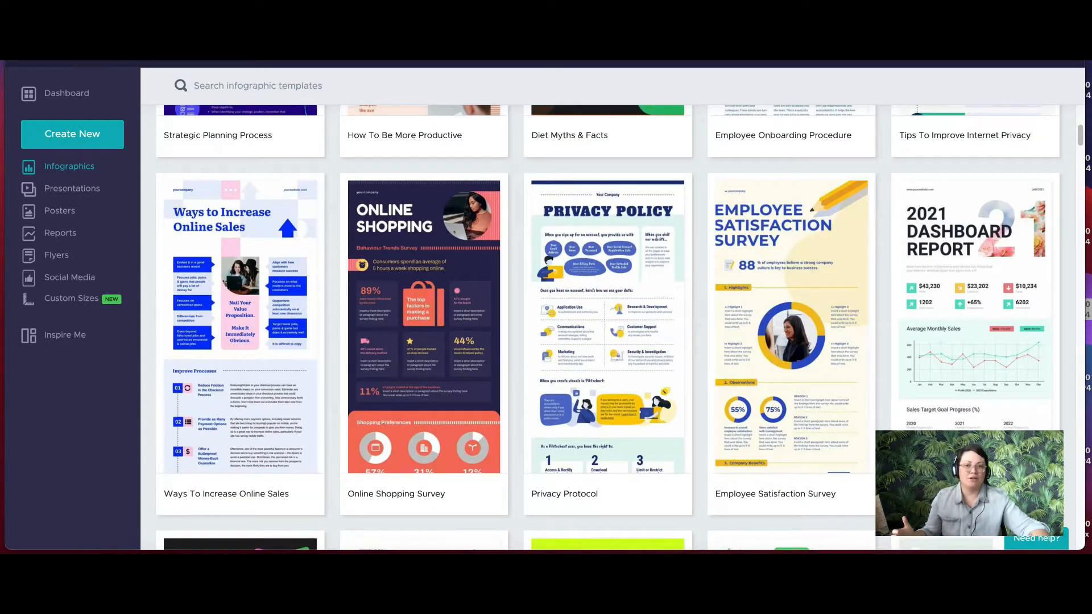
left_click(257, 86)
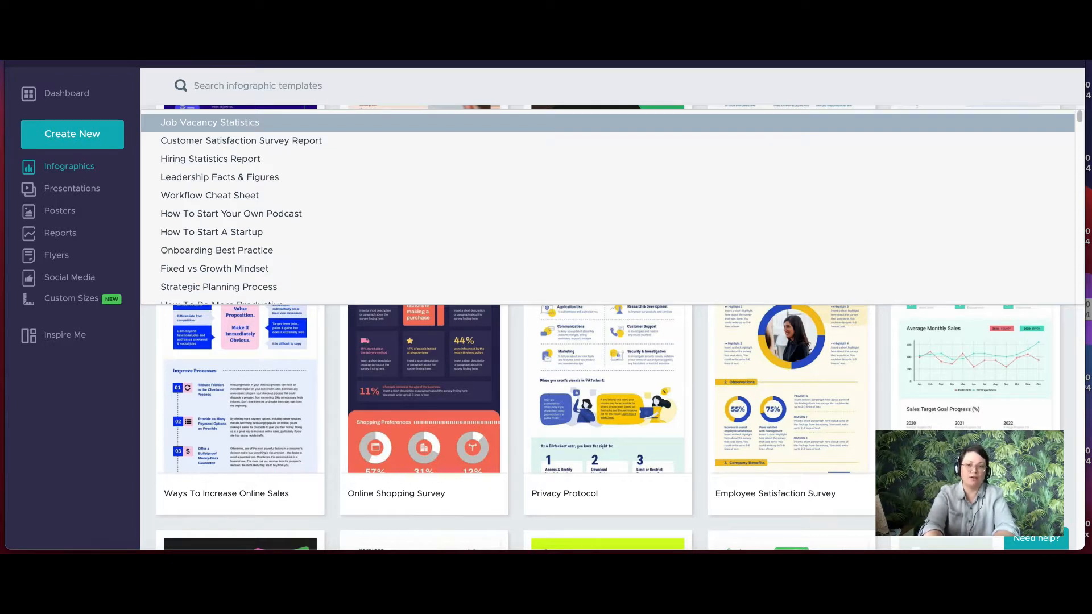
type("school")
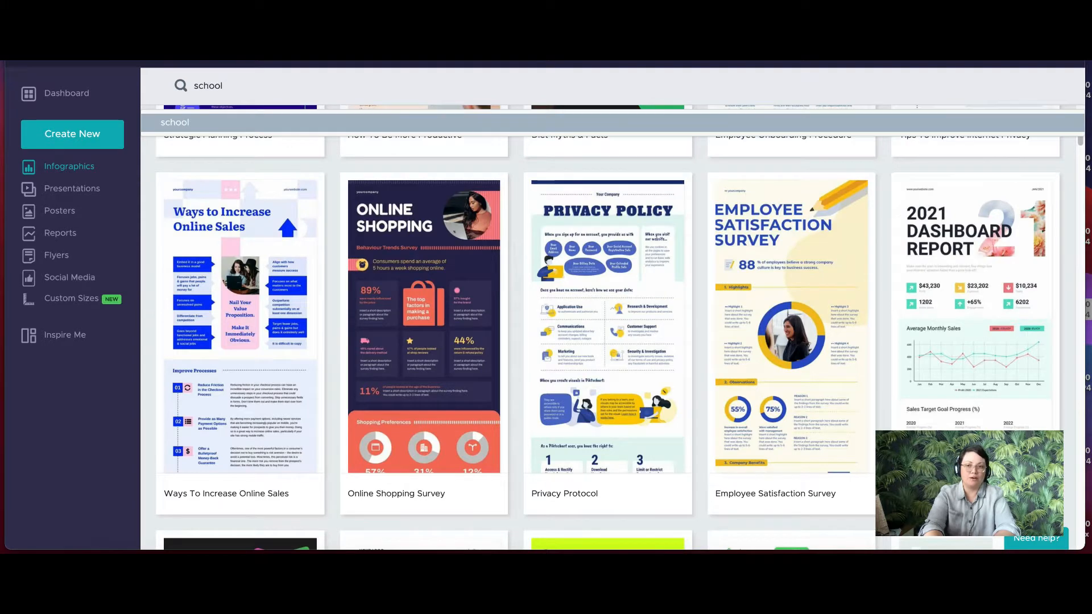
key("Return")
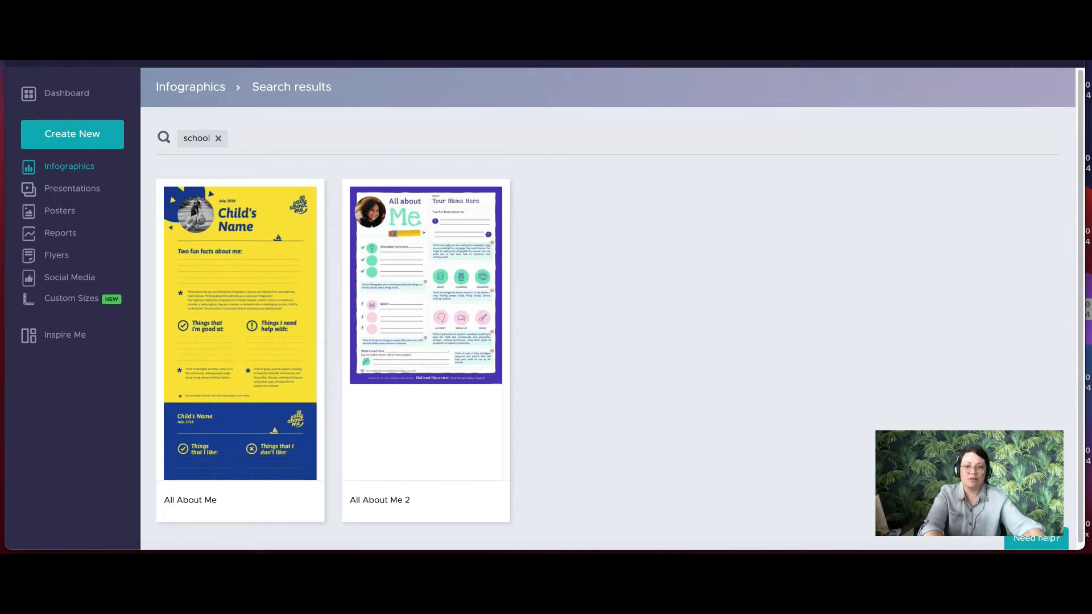
Return to the full list of infographic templates and look through the featured designs.
key("super+Left")
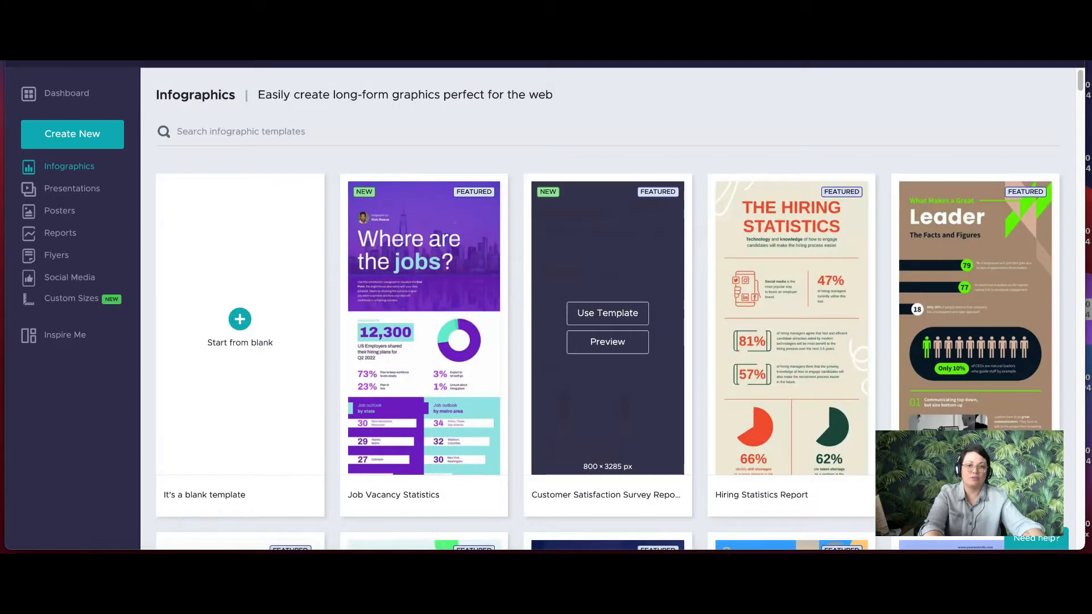
scroll(608, 341, "down", 3)
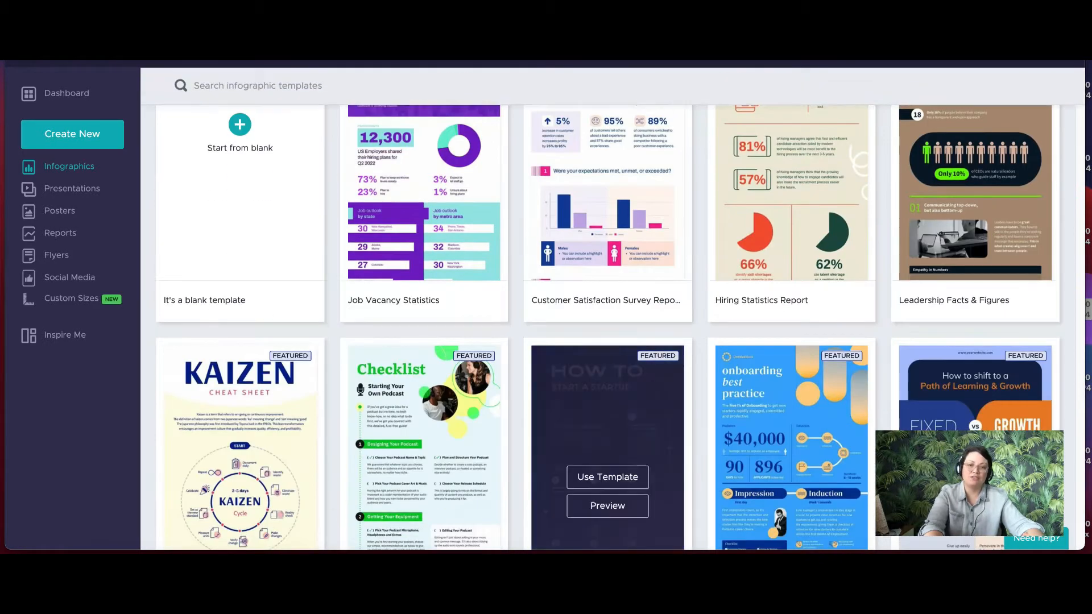
scroll(424, 466, "down", 4)
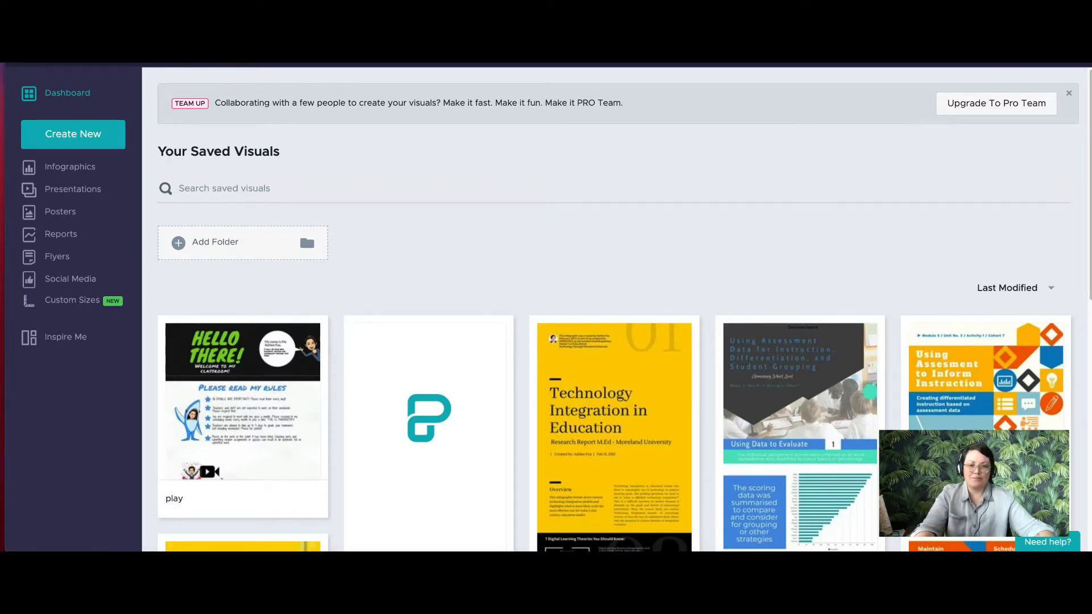
Look through the saved visuals on the dashboard and open the one named "play" for editing.
scroll(617, 328, "down", 7)
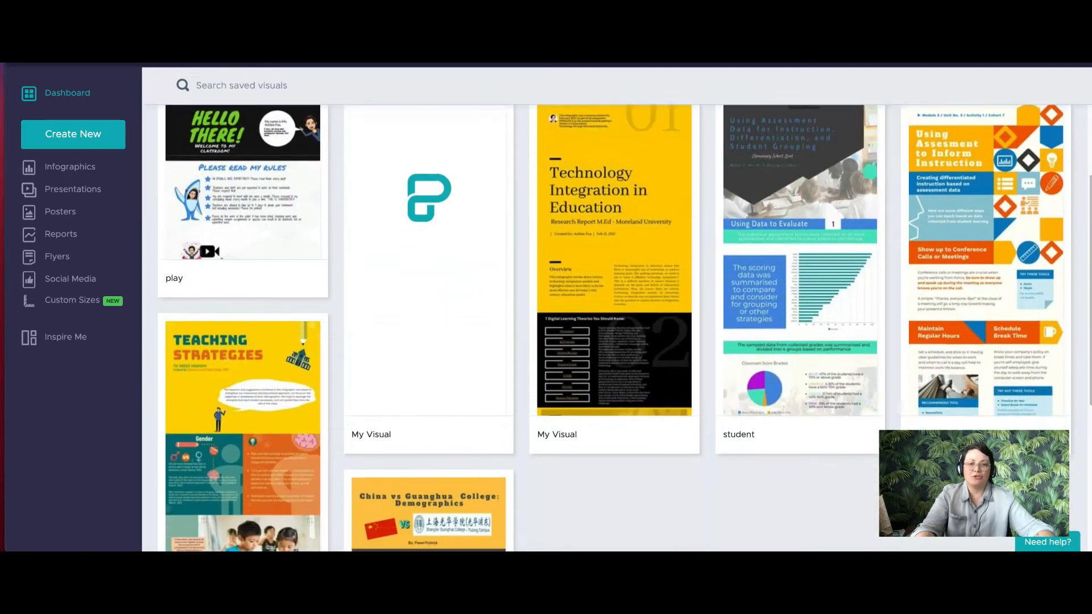
scroll(617, 328, "up", 7)
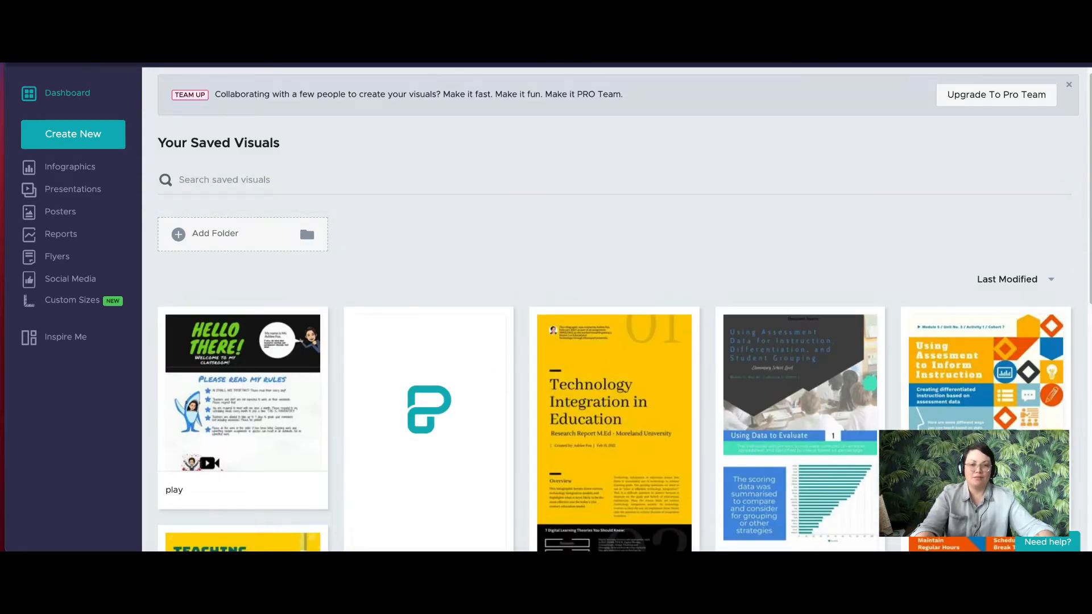
scroll(617, 328, "down", 4)
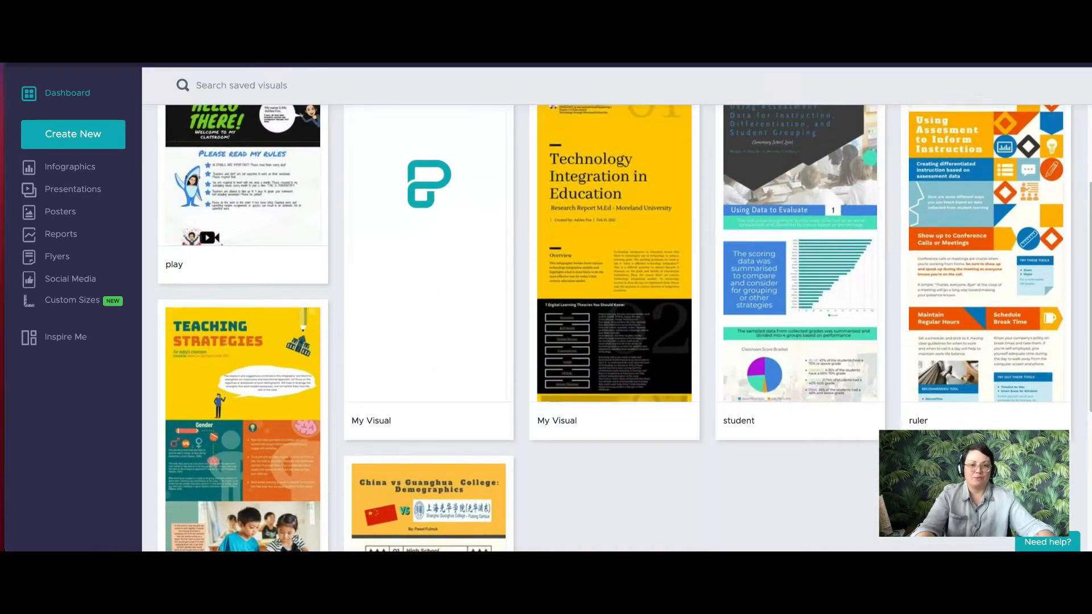
scroll(617, 329, "up", 4)
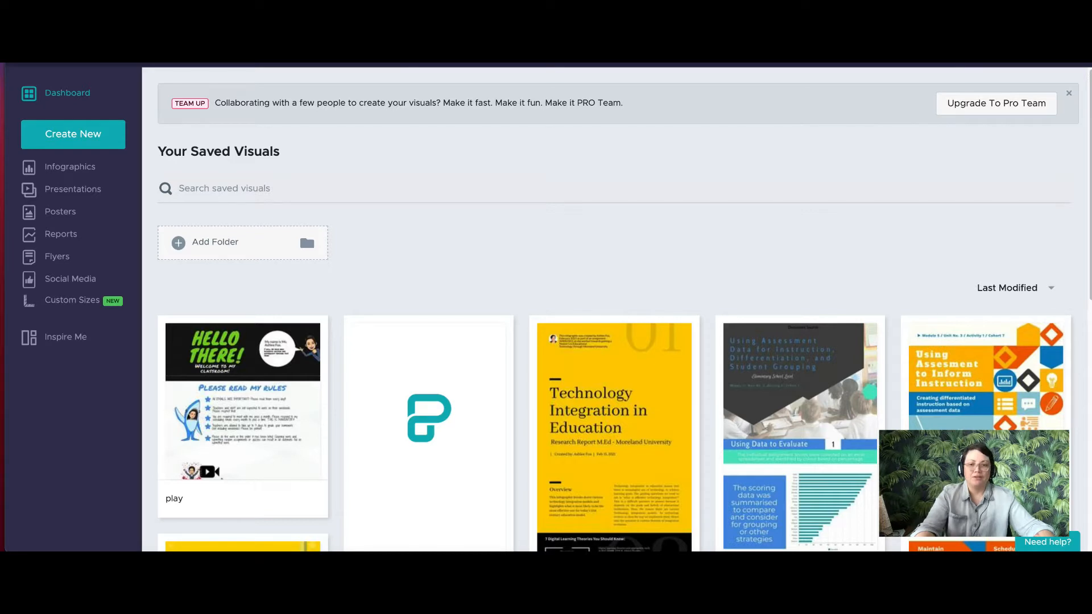
mouse_move(243, 418)
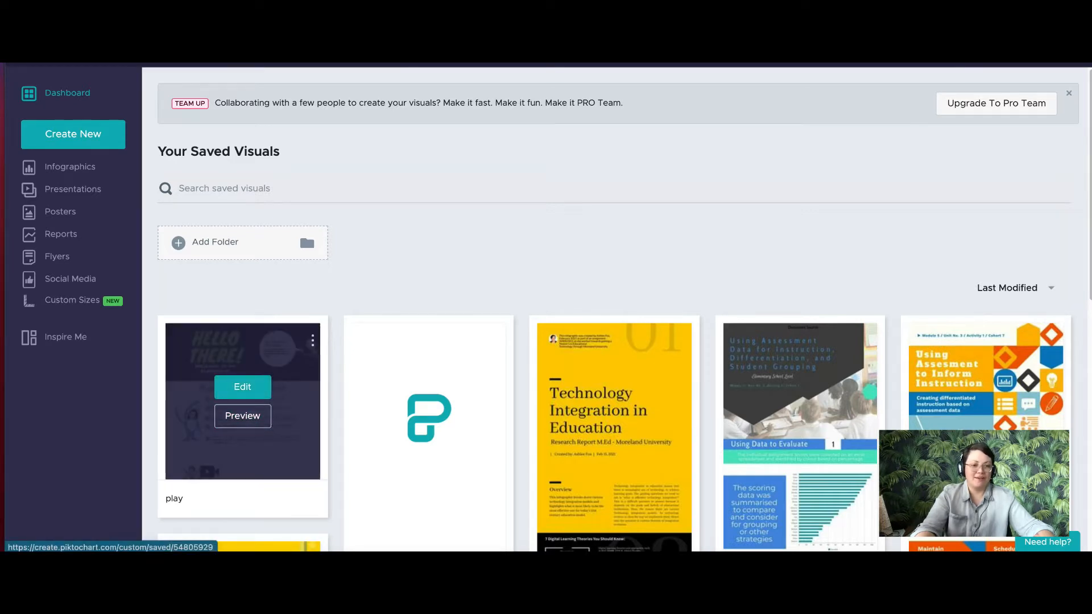
left_click(243, 386)
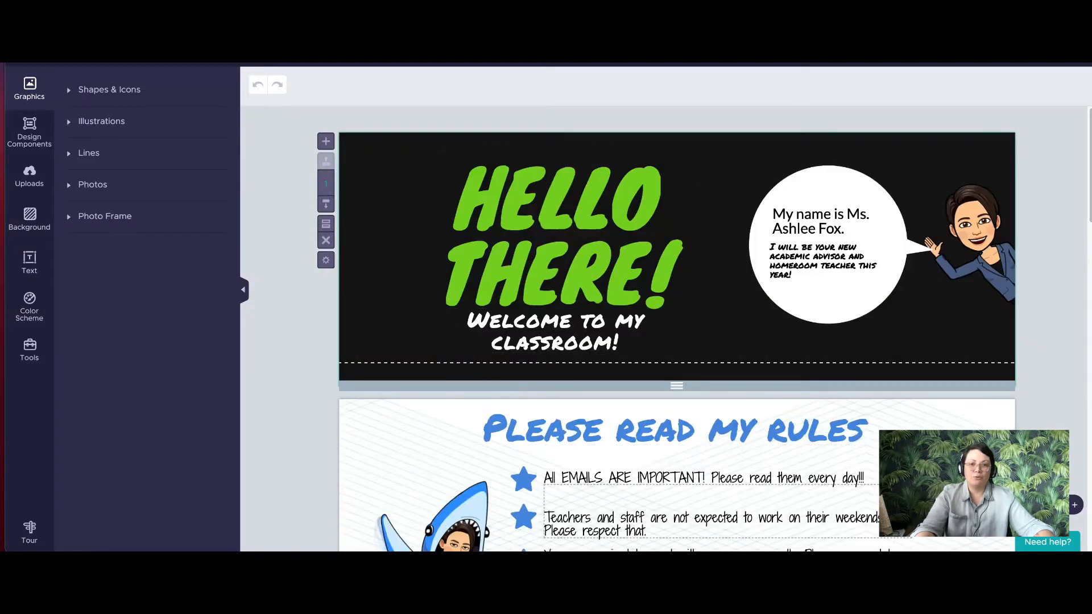
Look over the visual's welcome banner, rules and orientation video sections.
scroll(677, 330, "down", 7)
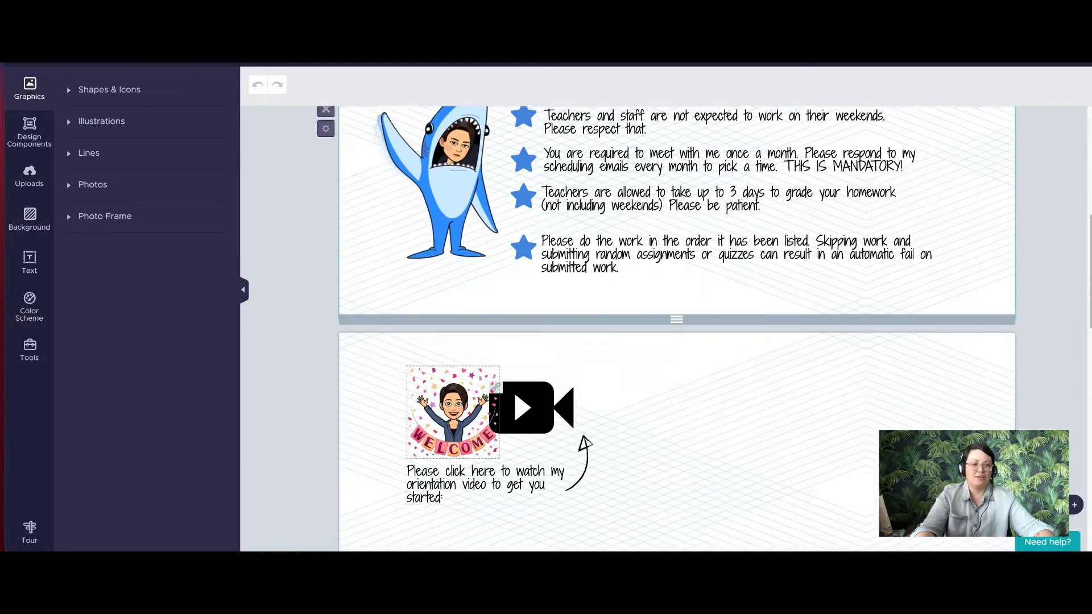
scroll(677, 330, "down", 3)
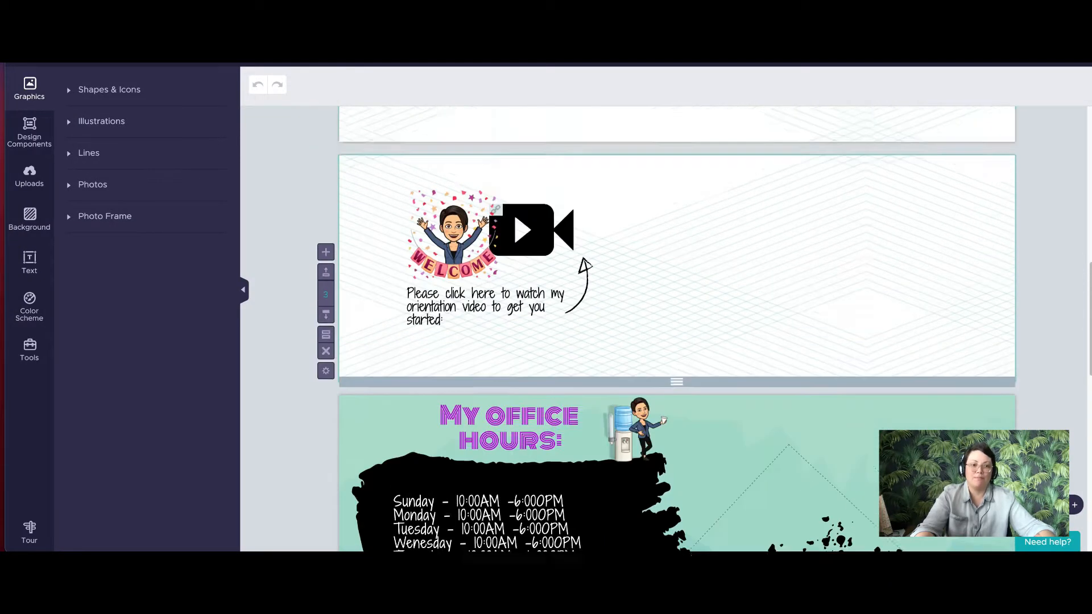
scroll(677, 330, "up", 10)
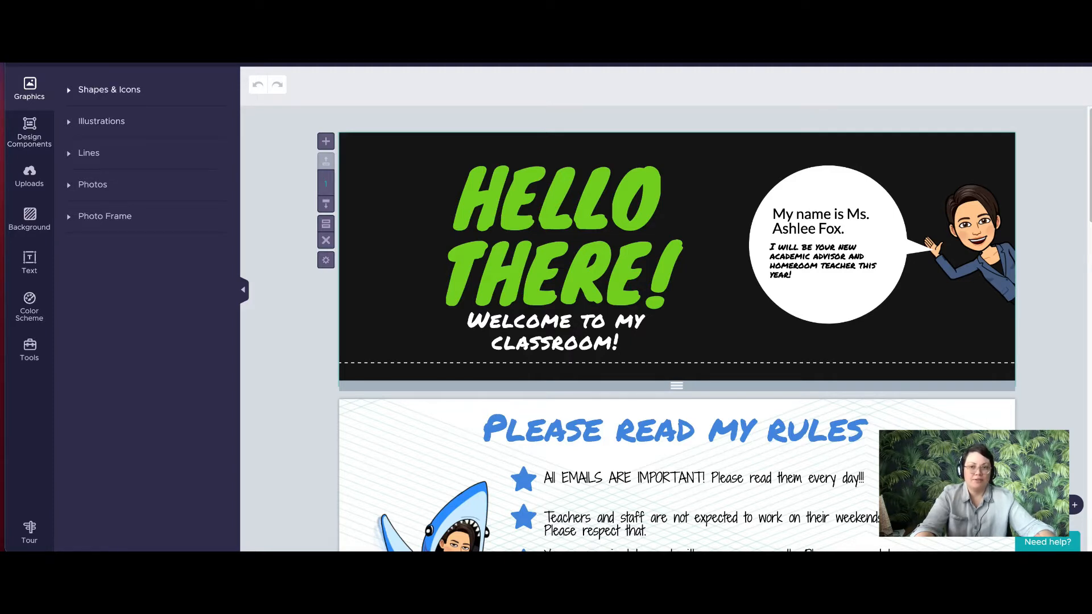
Look through the basic shapes and the illustrations available among the graphics.
left_click(109, 90)
mouse_move(93, 330)
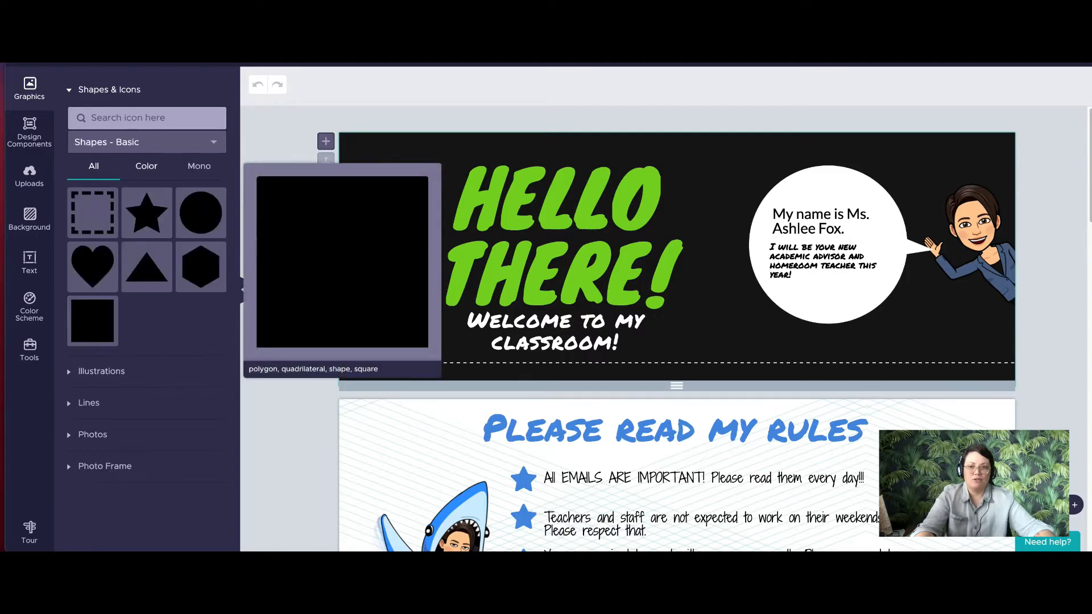
left_click(99, 371)
mouse_move(201, 440)
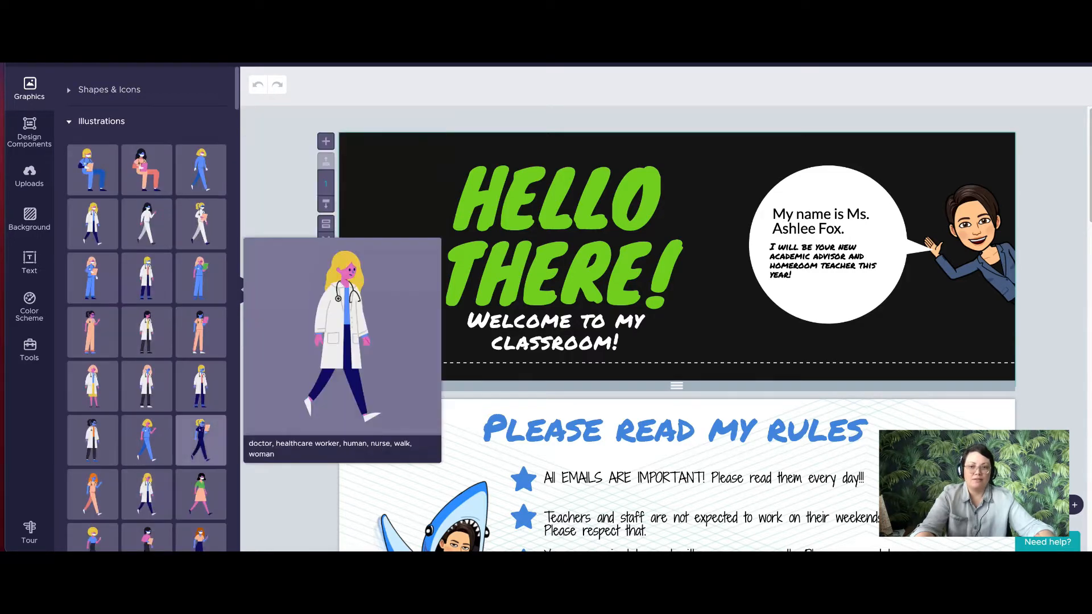
Examine the office hours and live virtual chat section along with the rules and video blocks above it.
scroll(677, 330, "down", 10)
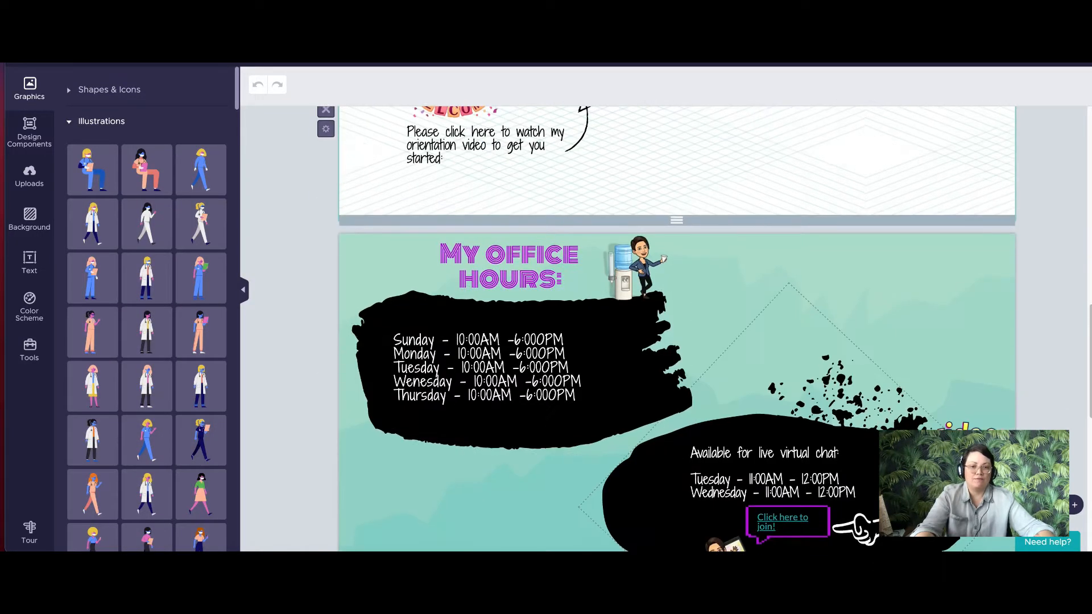
scroll(677, 330, "down", 5)
scroll(583, 512, "up", 12)
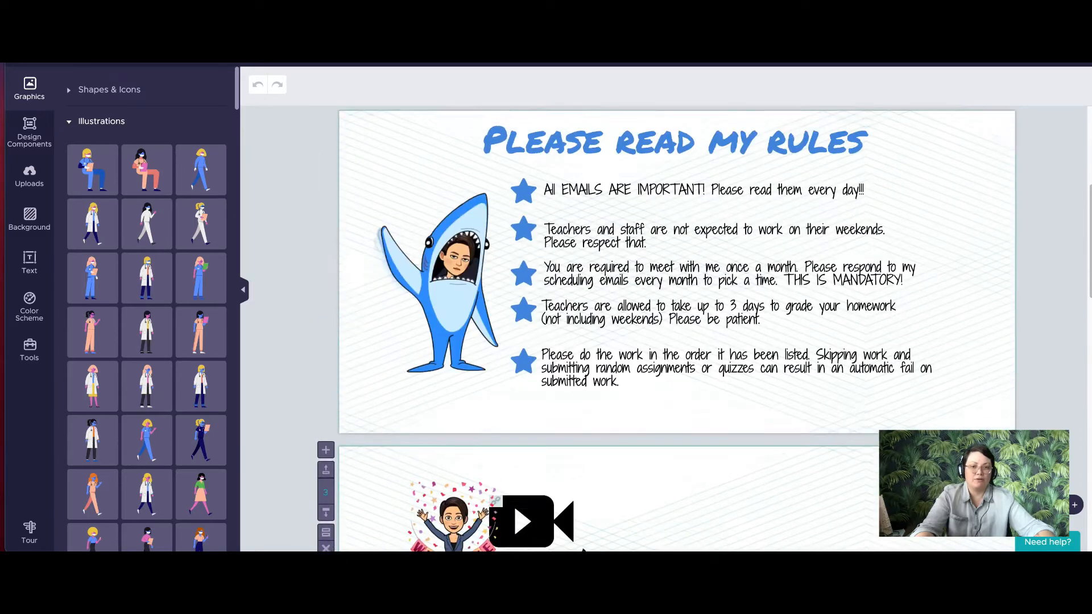
scroll(584, 551, "down", 5)
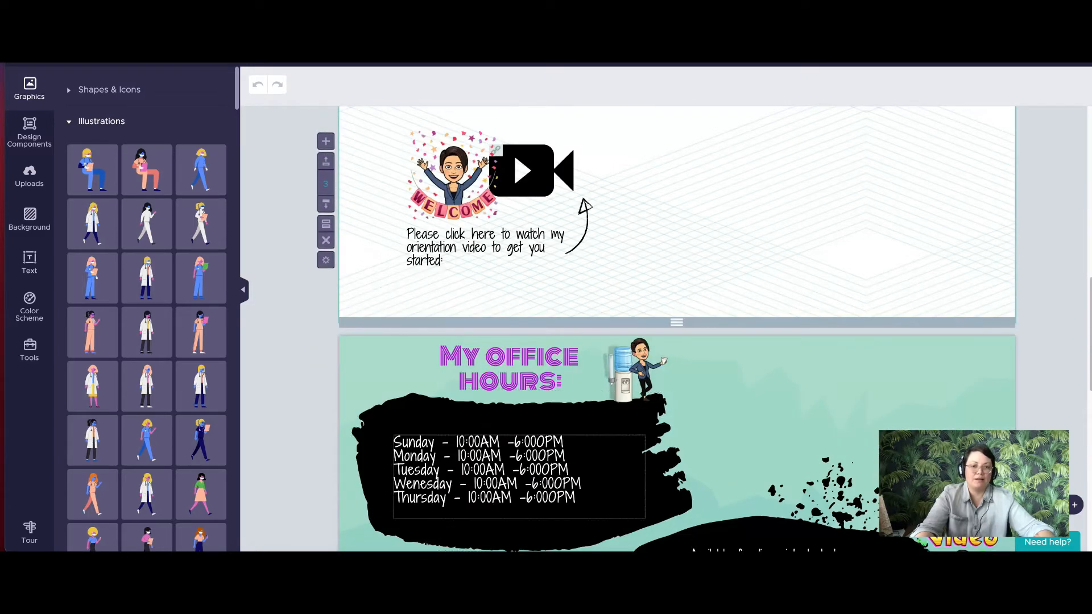
scroll(677, 330, "down", 4)
scroll(677, 330, "up", 9)
Try out the seated masked healthcare worker illustration on the rules section and delete it.
mouse_move(147, 169)
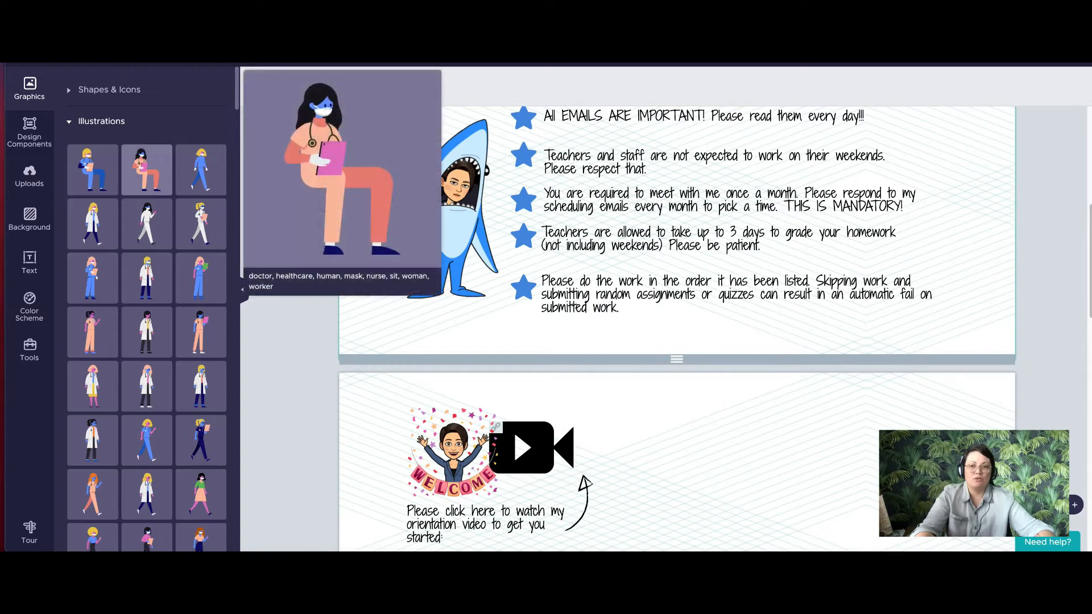
left_click(147, 170)
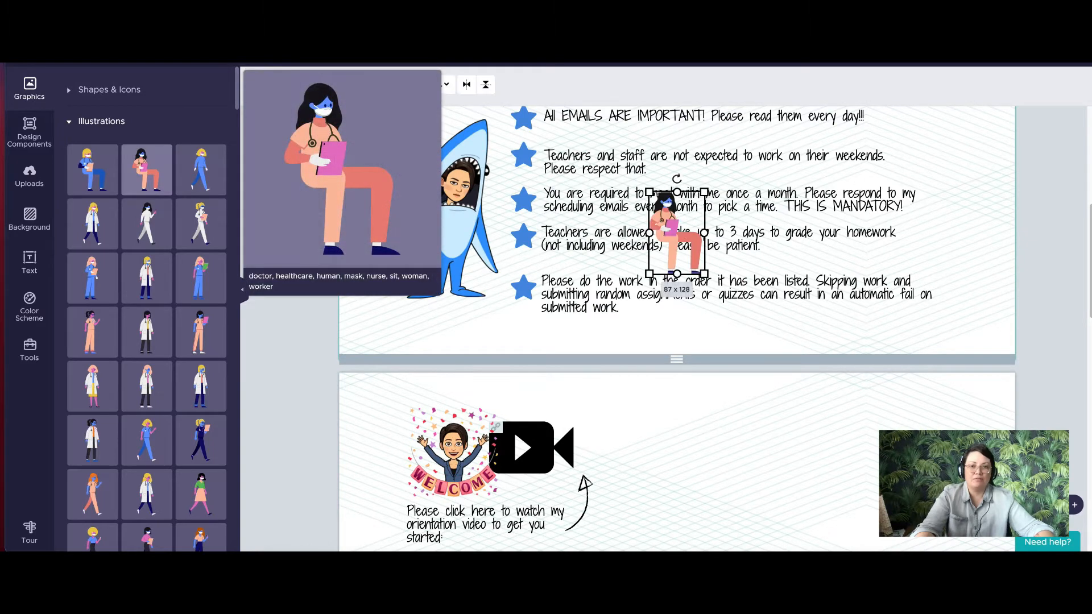
key("Delete")
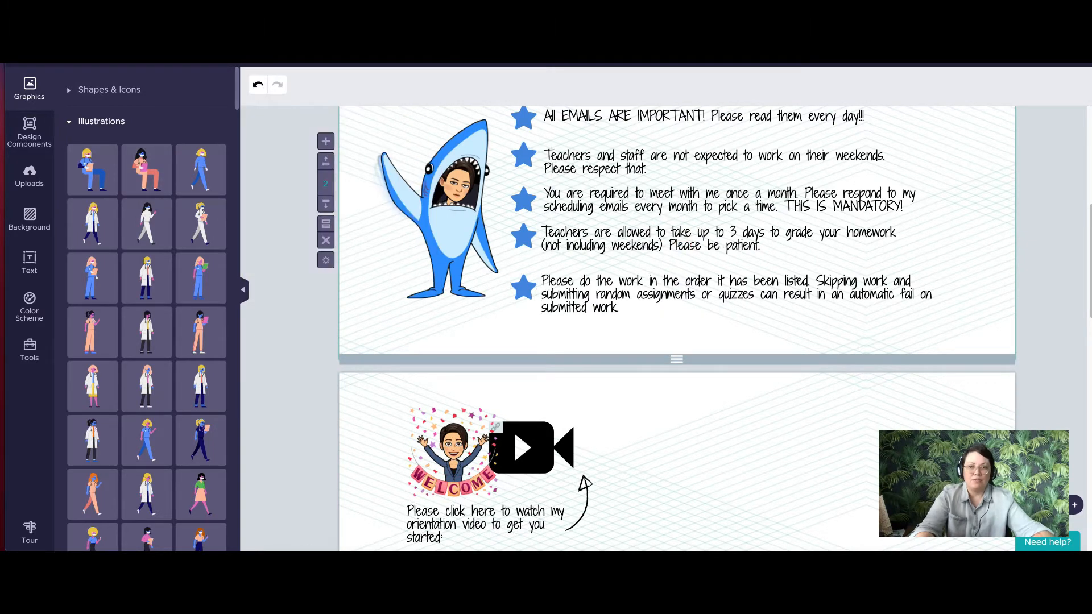
Look through the shapes and lines, search the Unsplash photos for "history", and clear the search to browse the default photos.
left_click(110, 89)
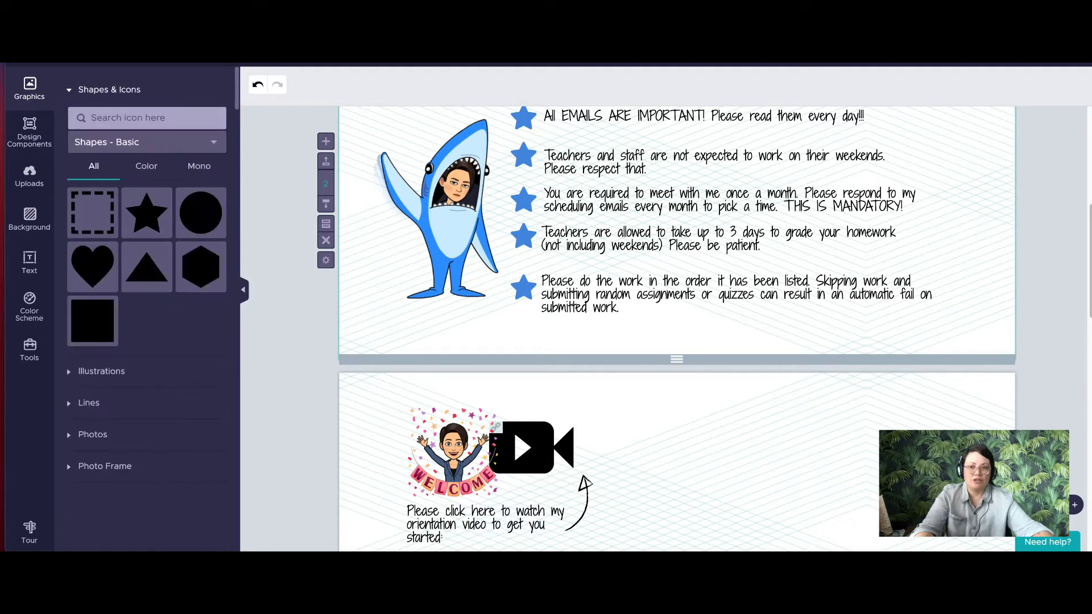
left_click(89, 403)
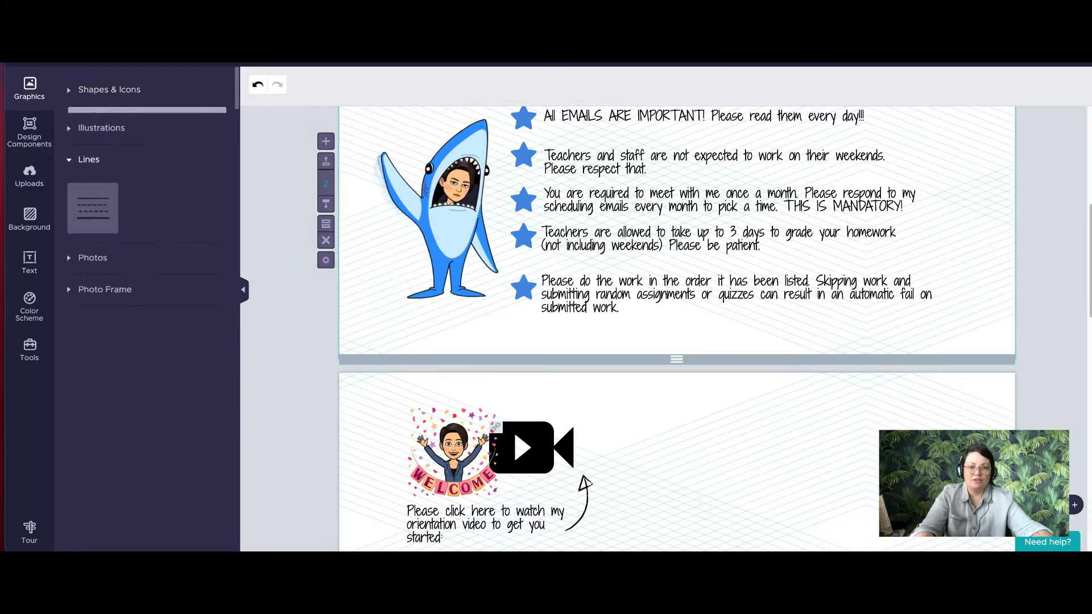
left_click(92, 251)
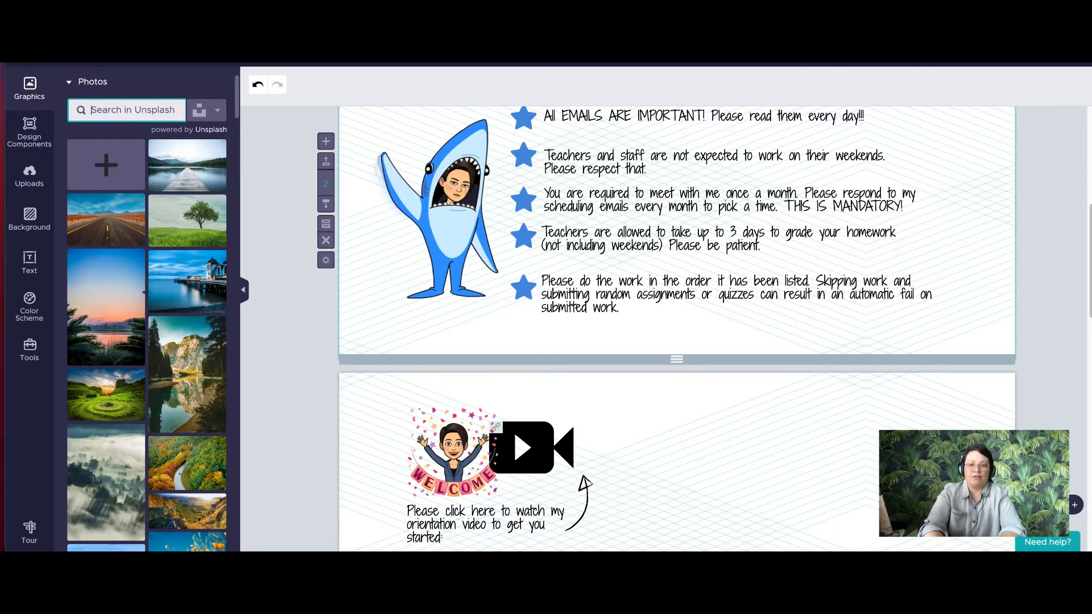
type("history")
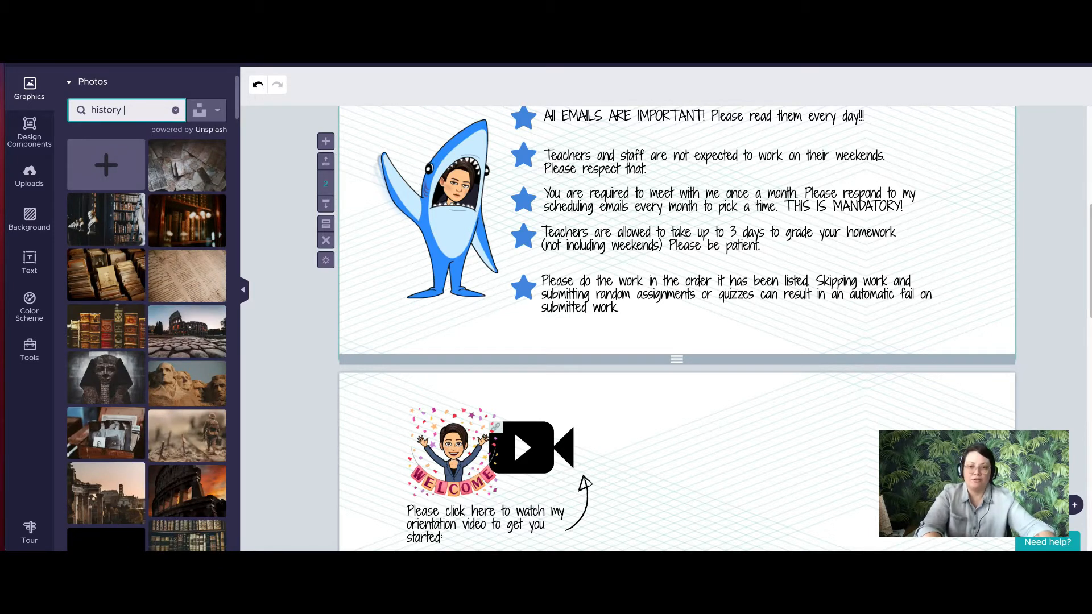
left_click(176, 110)
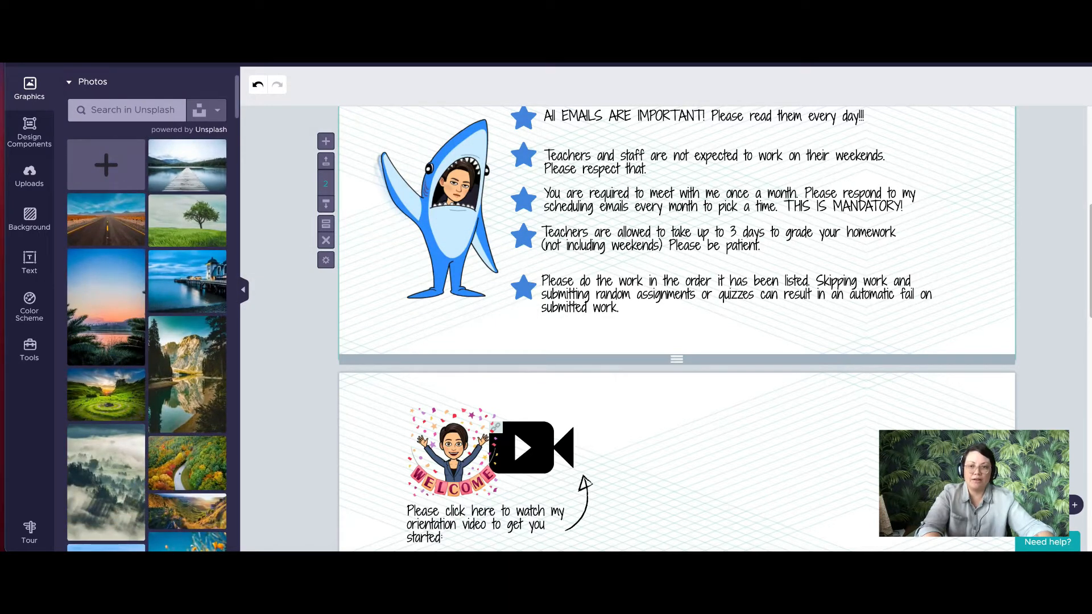
scroll(147, 342, "down", 2)
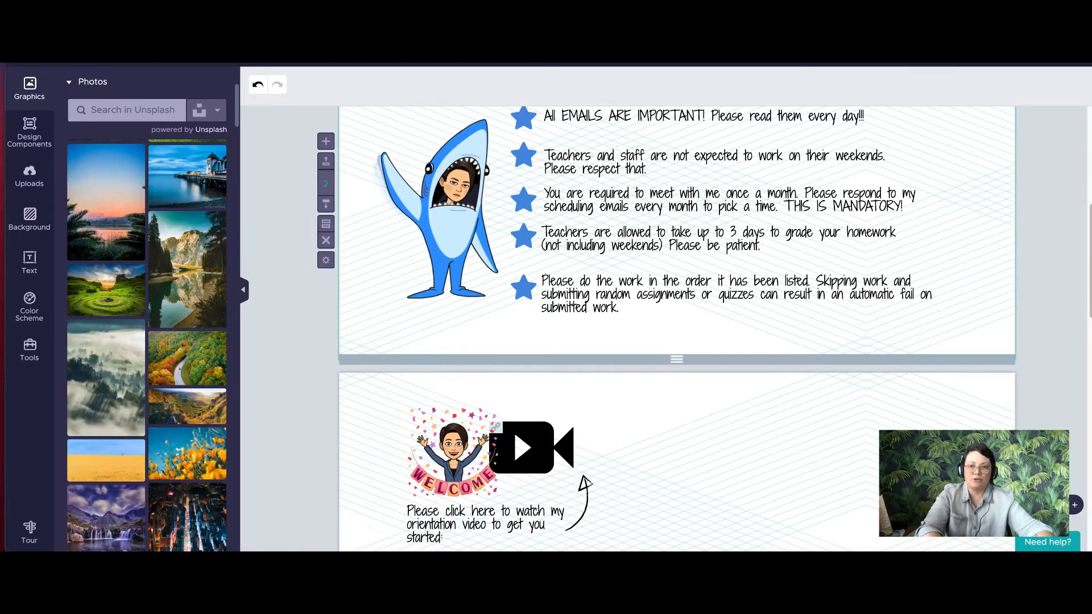
Browse the uploaded images and preview the avatar pictures among them.
left_click(29, 177)
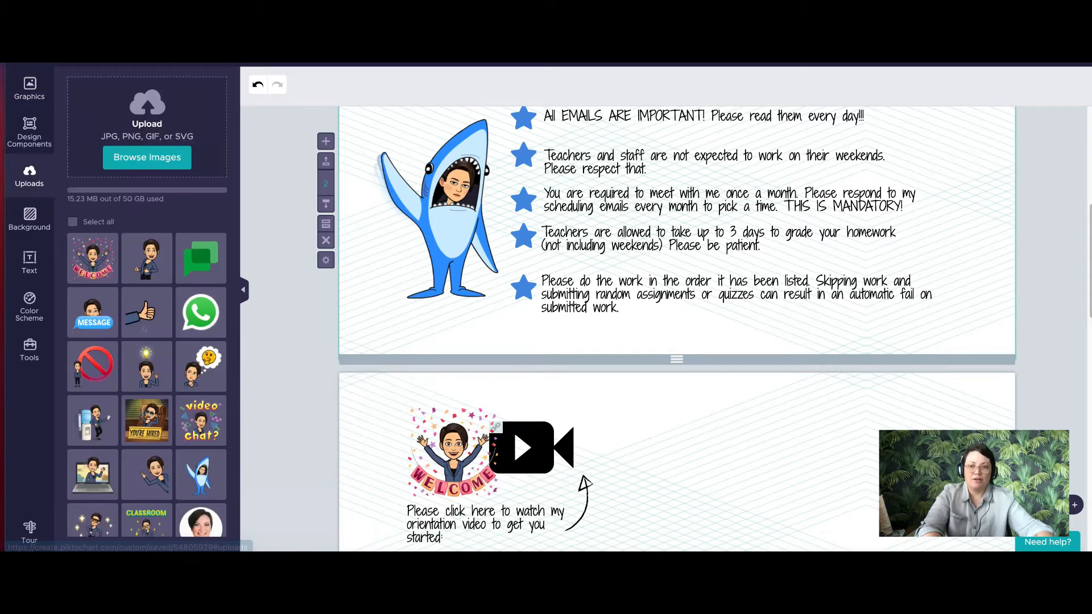
mouse_move(146, 259)
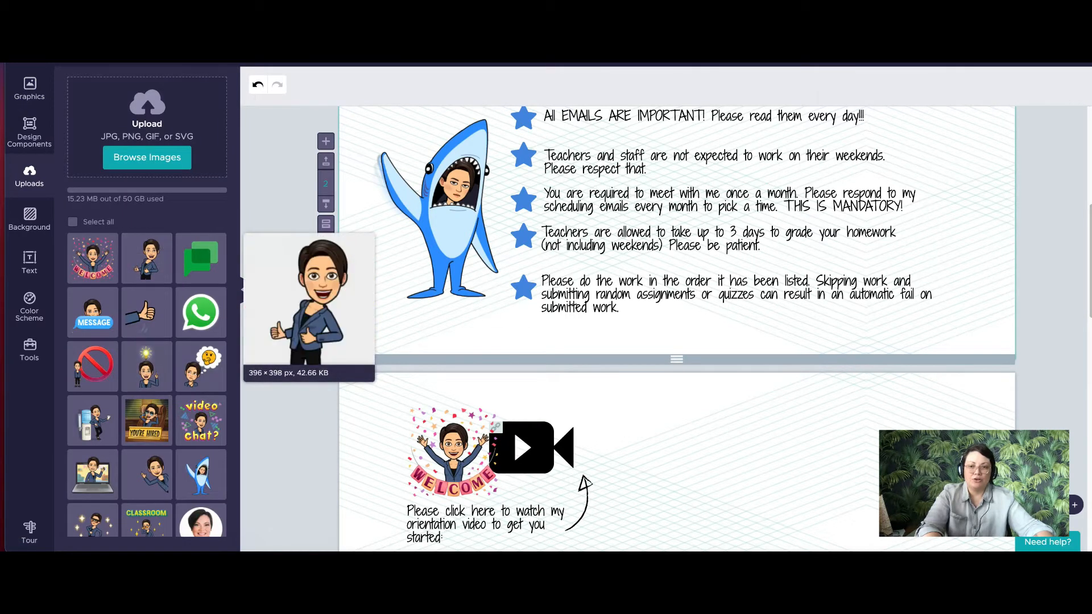
scroll(147, 427, "down", 4)
scroll(146, 500, "up", 4)
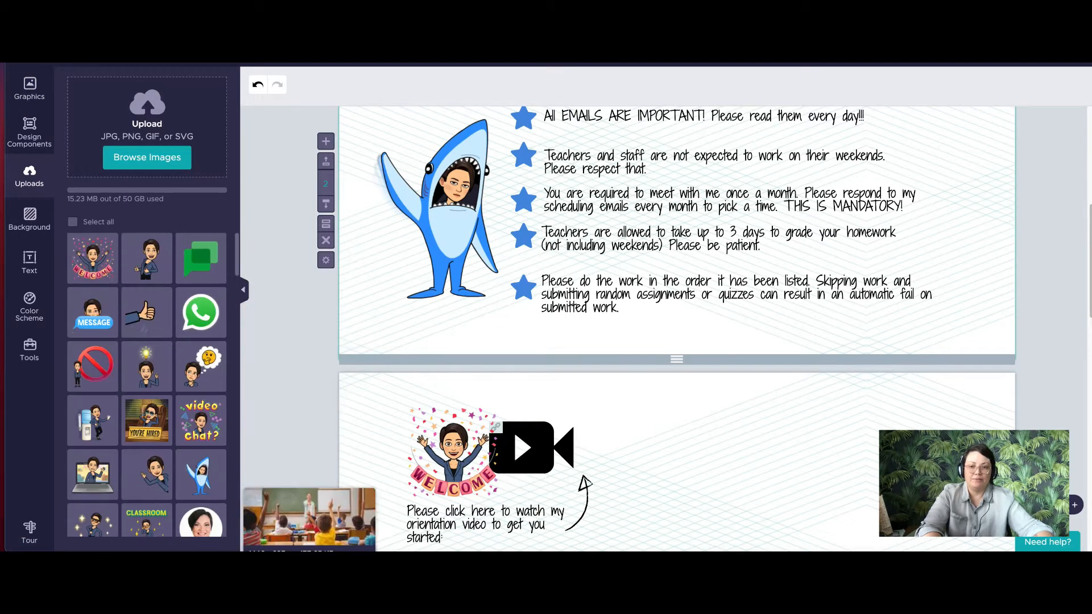
mouse_move(147, 475)
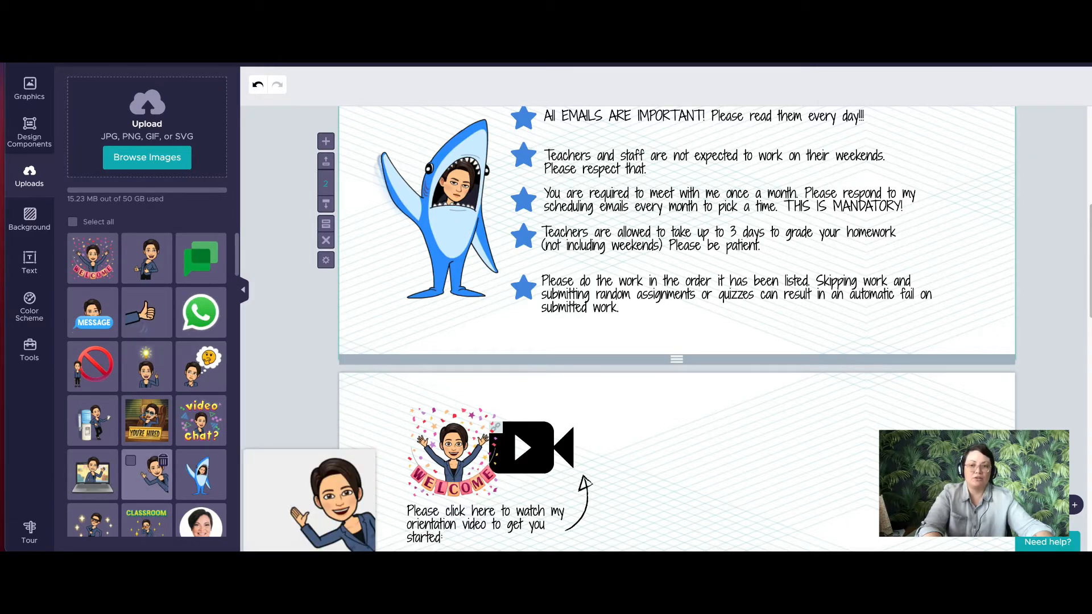
Browse the remaining uploaded images and the background images, with the black "Hello There!" header block selected.
scroll(147, 478, "down", 10)
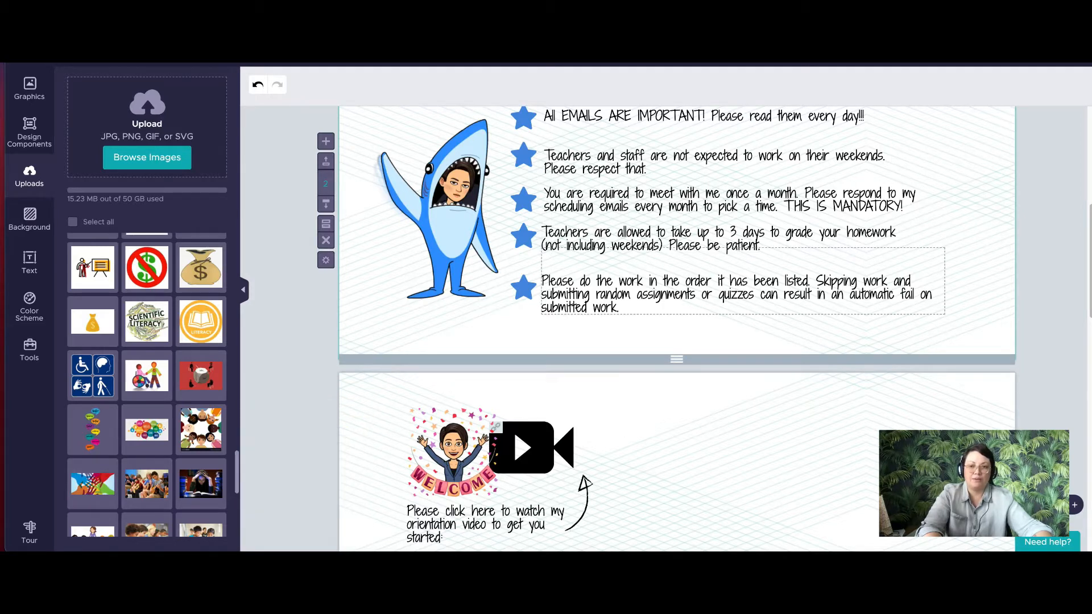
left_click(29, 219)
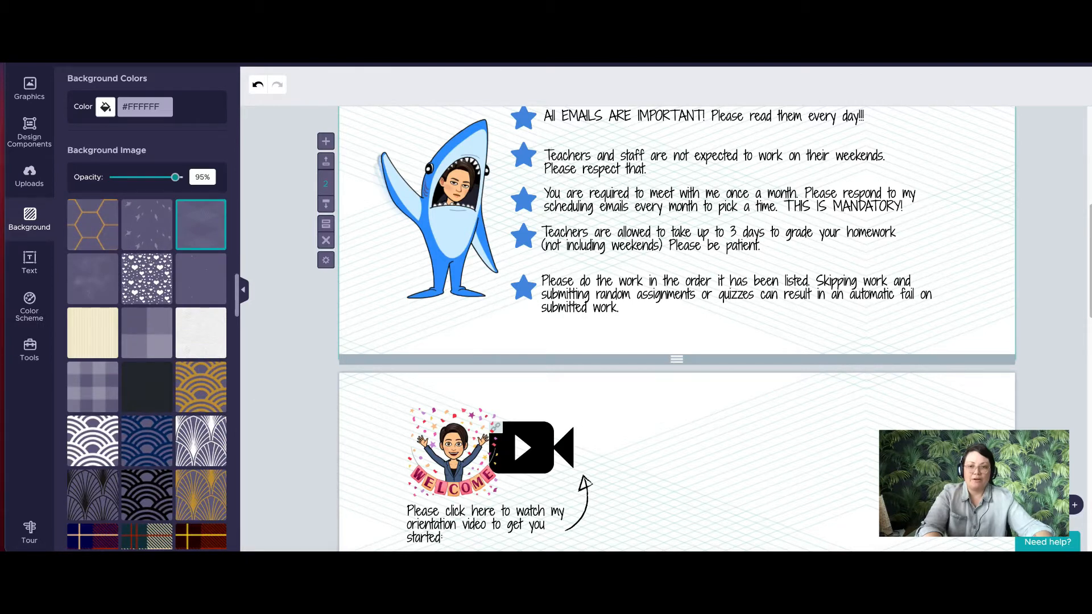
scroll(677, 342, "up", 1)
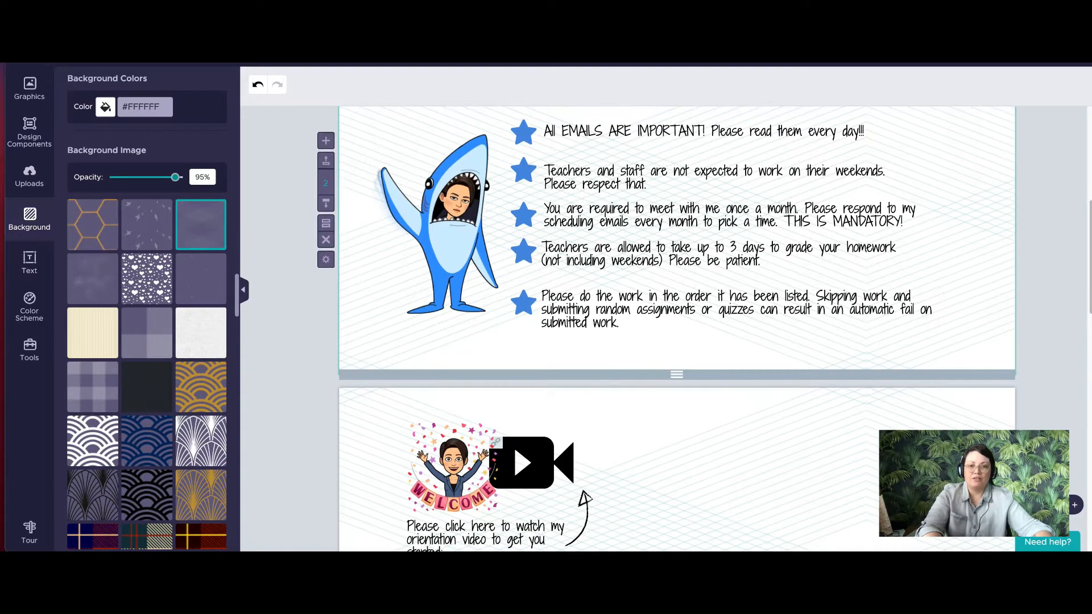
scroll(677, 342, "up", 5)
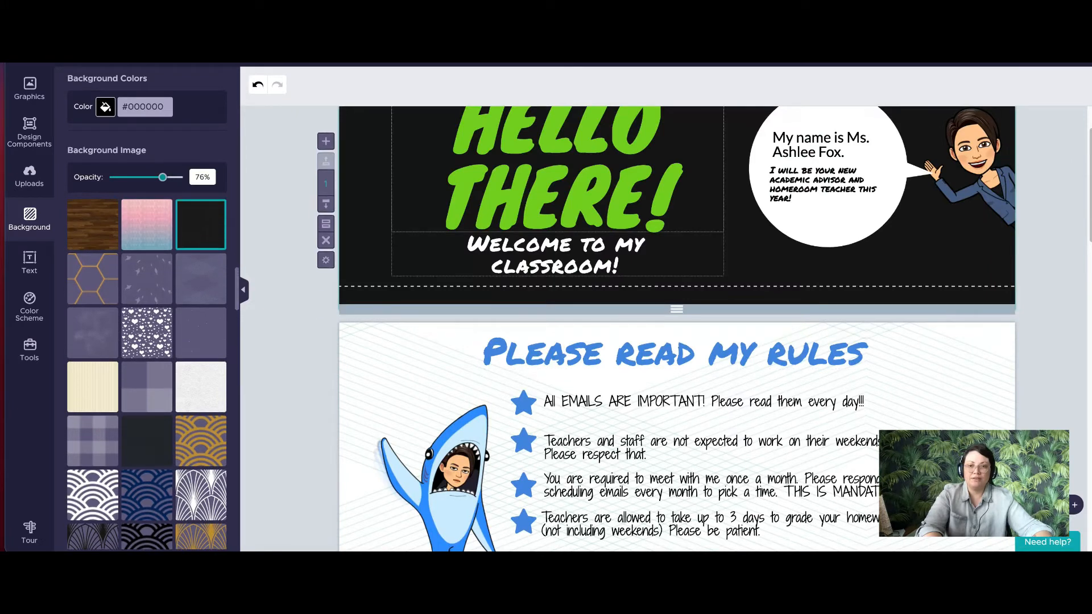
left_click(557, 262)
left_click(676, 309)
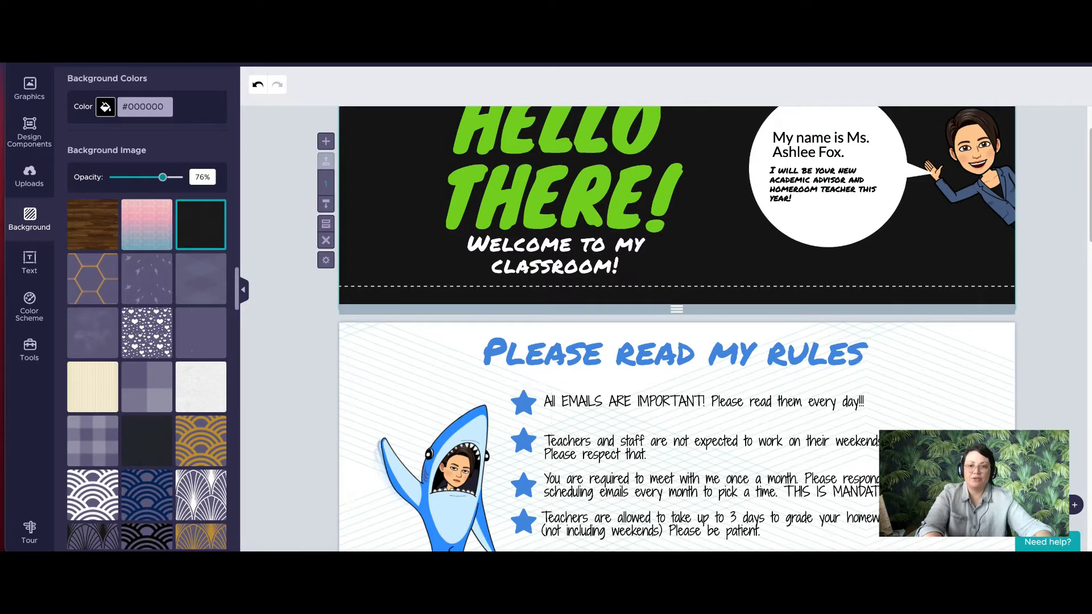
scroll(193, 370, "down", 2)
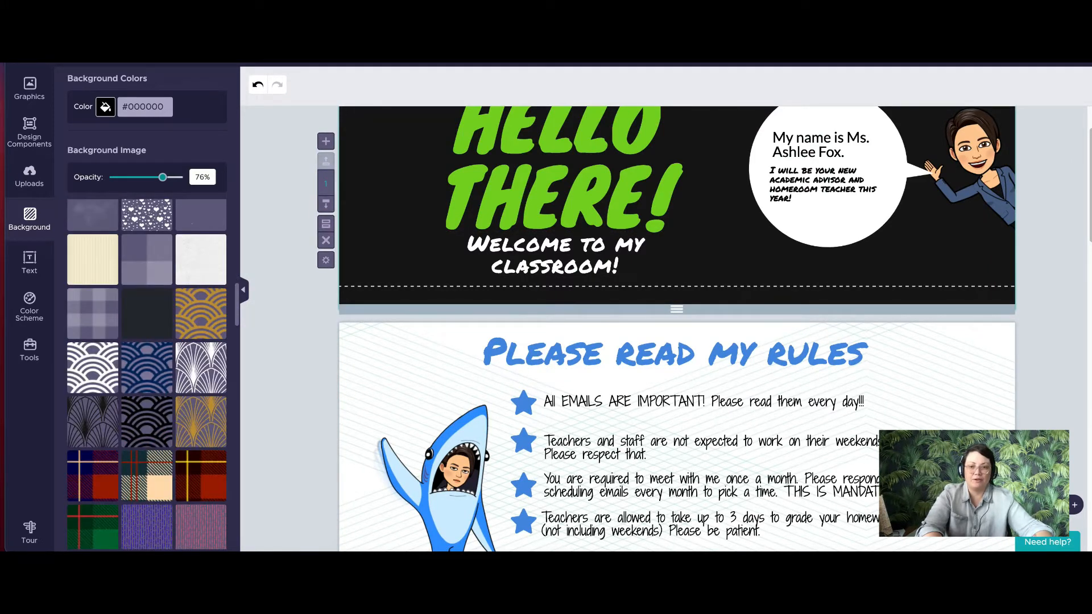
left_click(557, 199)
key("Escape")
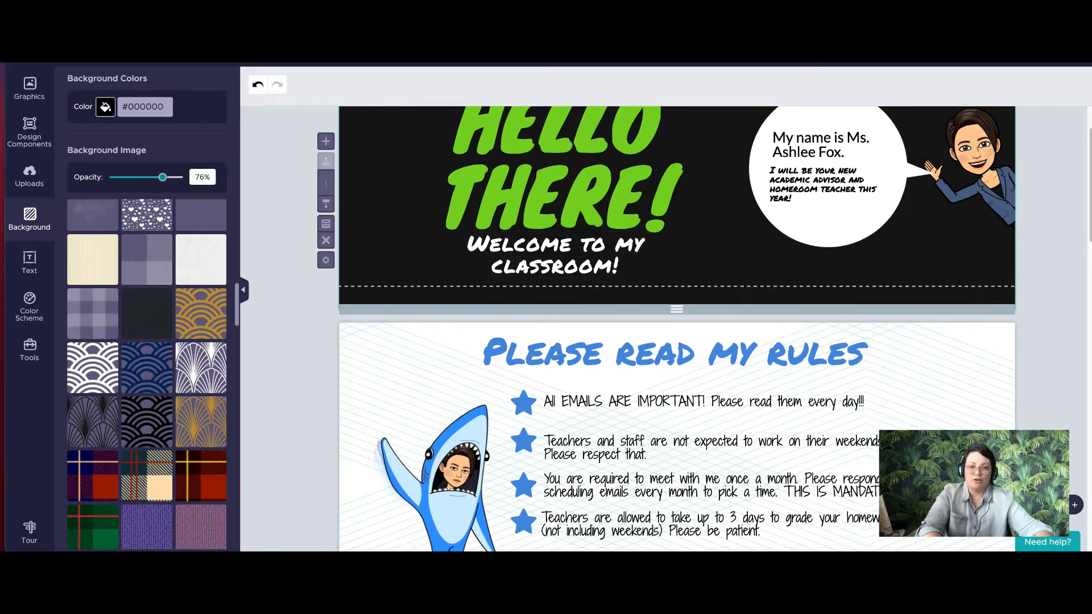
scroll(677, 330, "up", 2)
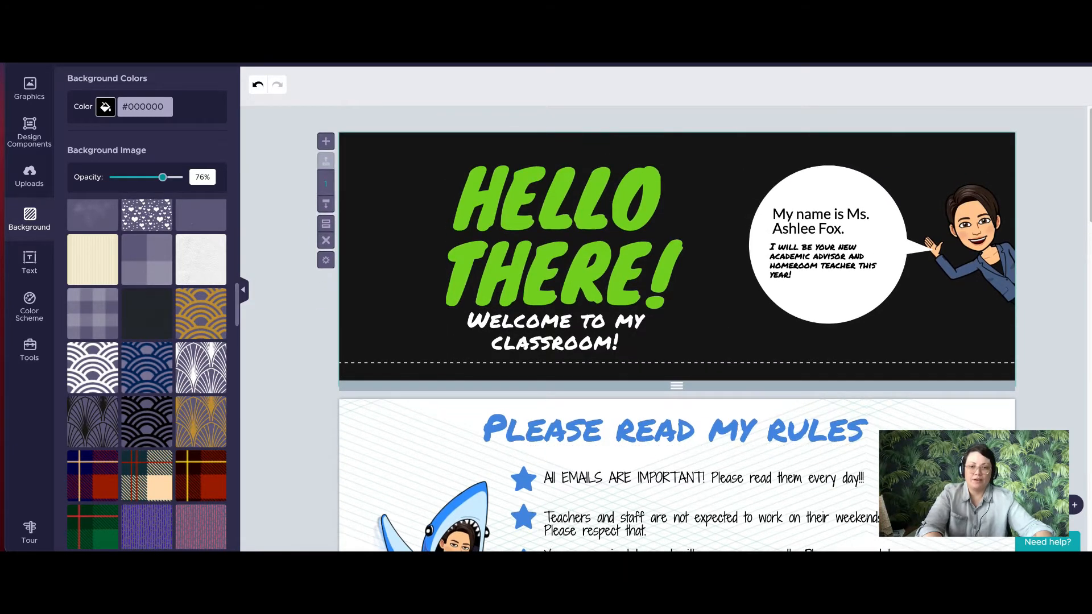
Try the gold scallop pattern as the header block's background image and undo it.
left_click(201, 313)
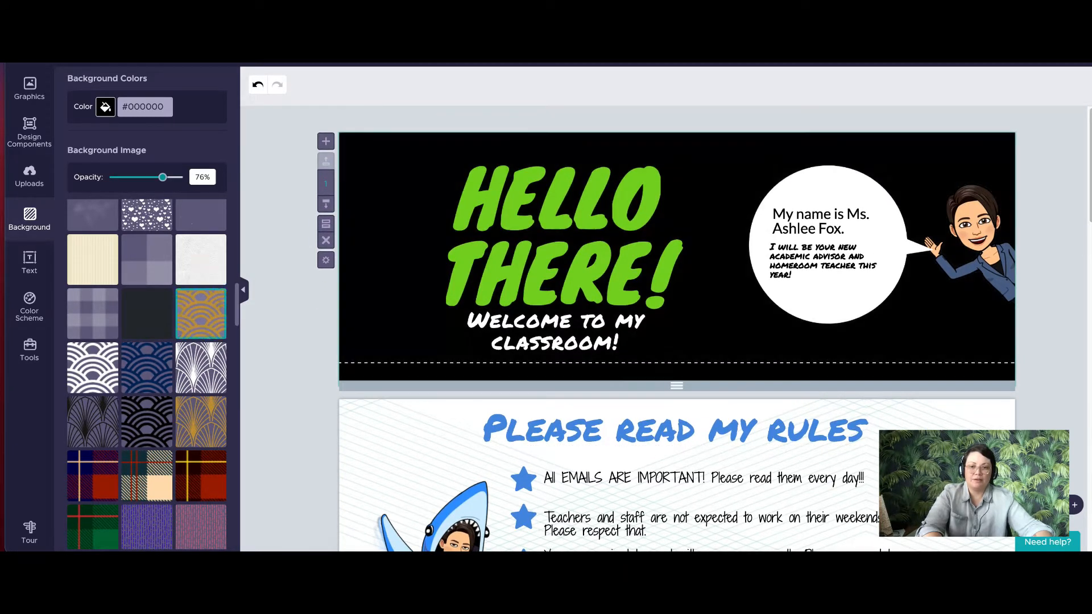
scroll(147, 370, "down", 2)
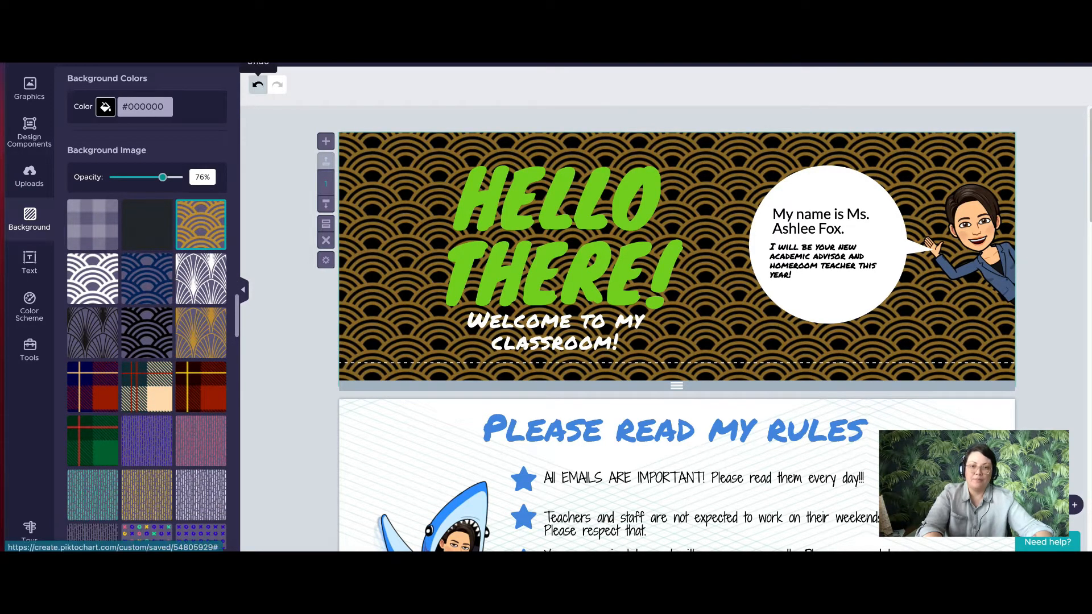
left_click(258, 84)
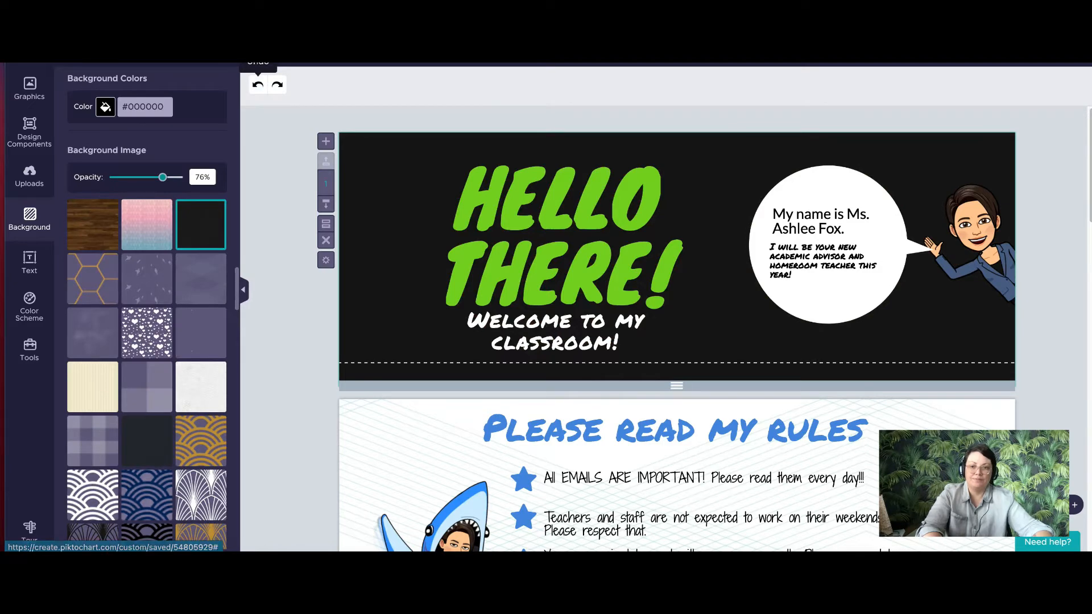
Try the white fan pattern on the header block's background at 21% opacity, and undo both the opacity and pattern changes.
scroll(147, 489, "down", 6)
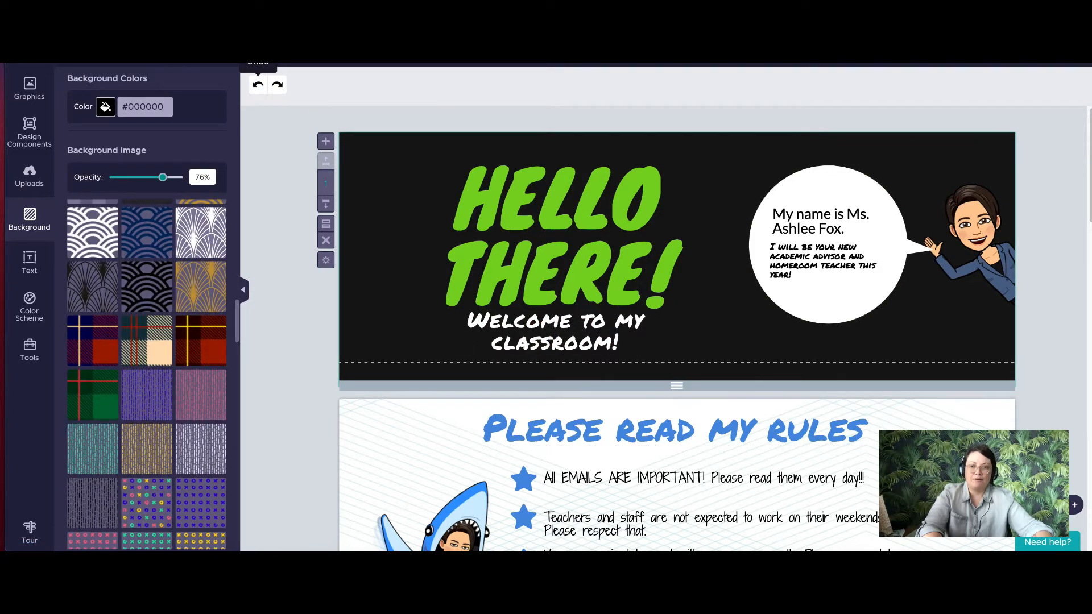
left_click(200, 232)
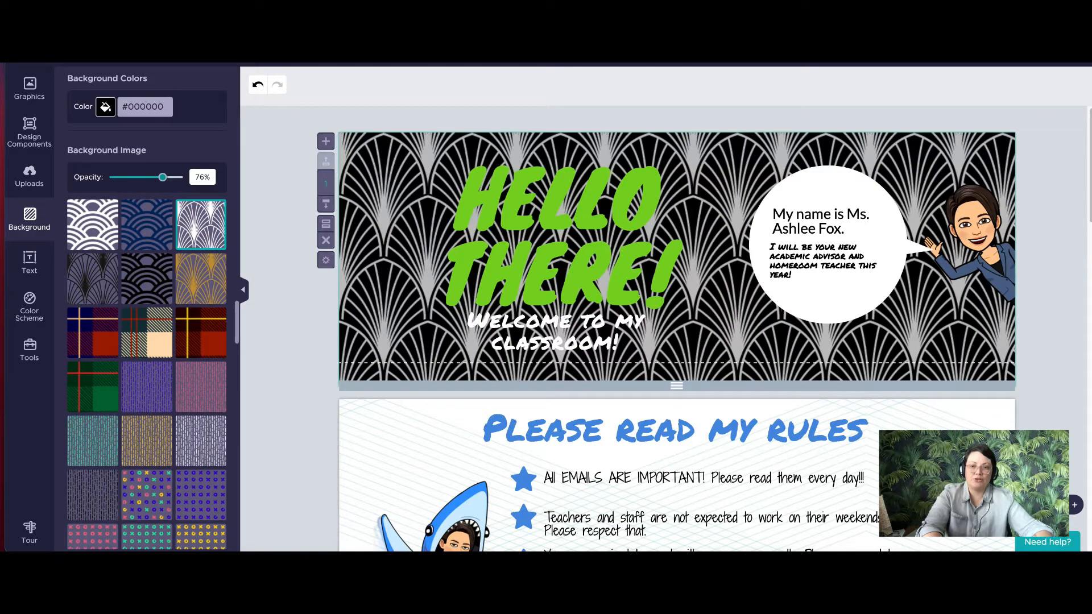
left_click_drag(163, 177, 144, 177)
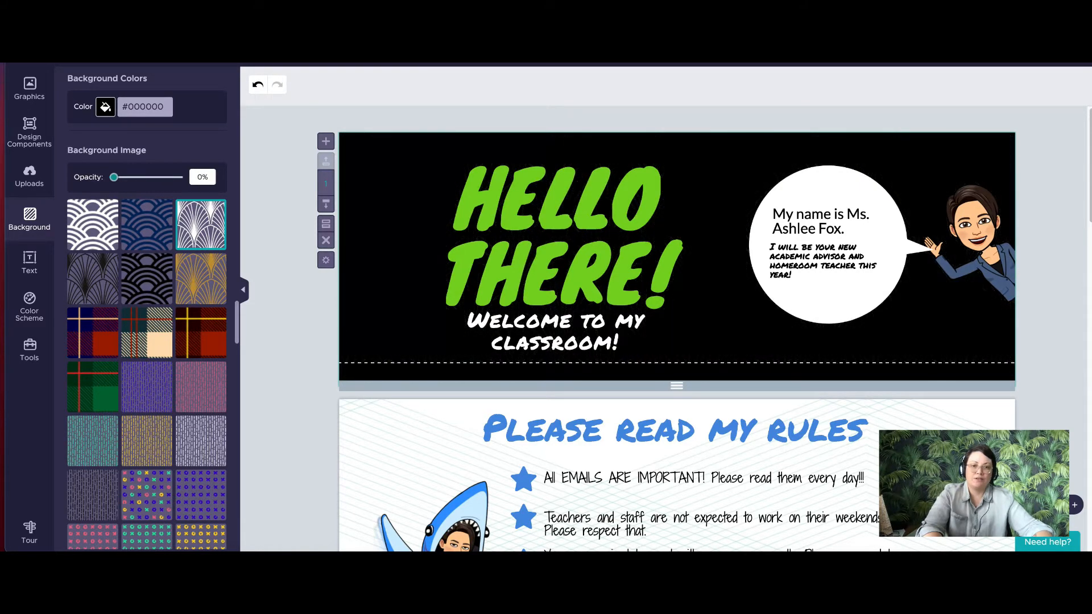
mouse_move(119, 177)
left_mouse_down()
mouse_move(162, 177)
mouse_move(117, 177)
mouse_move(128, 177)
left_mouse_up()
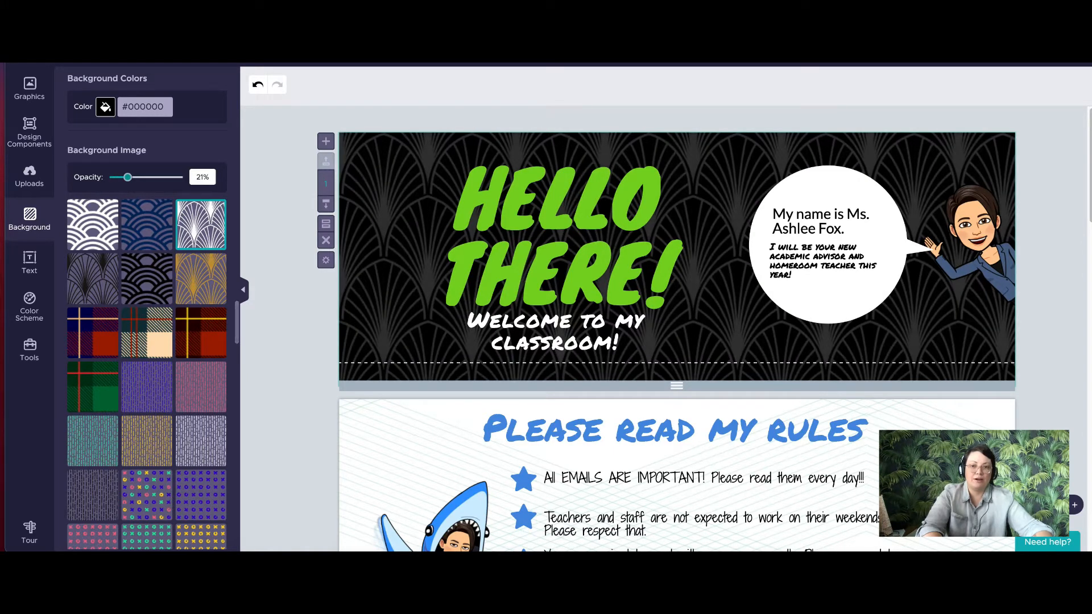
left_click(258, 85)
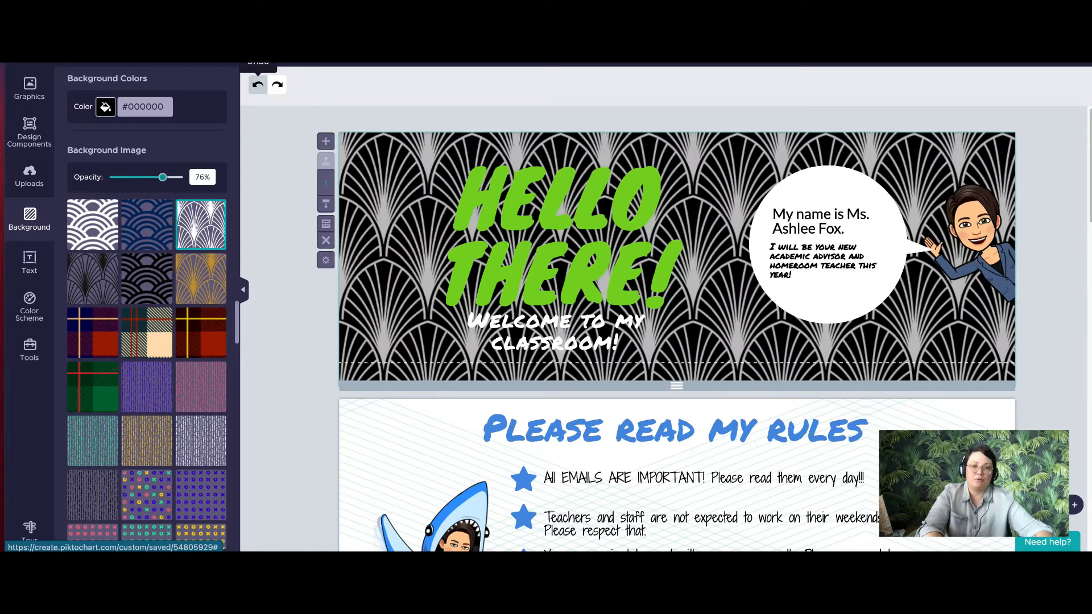
left_click(258, 85)
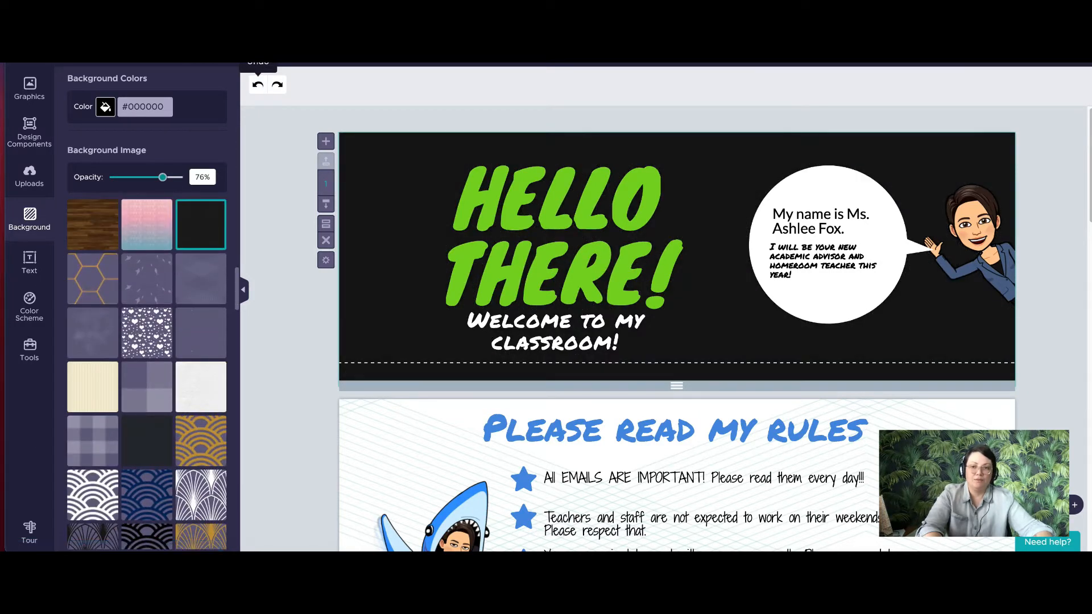
Look through the text frames and the color scheme options, and view the rules and orientation video blocks.
left_click(29, 262)
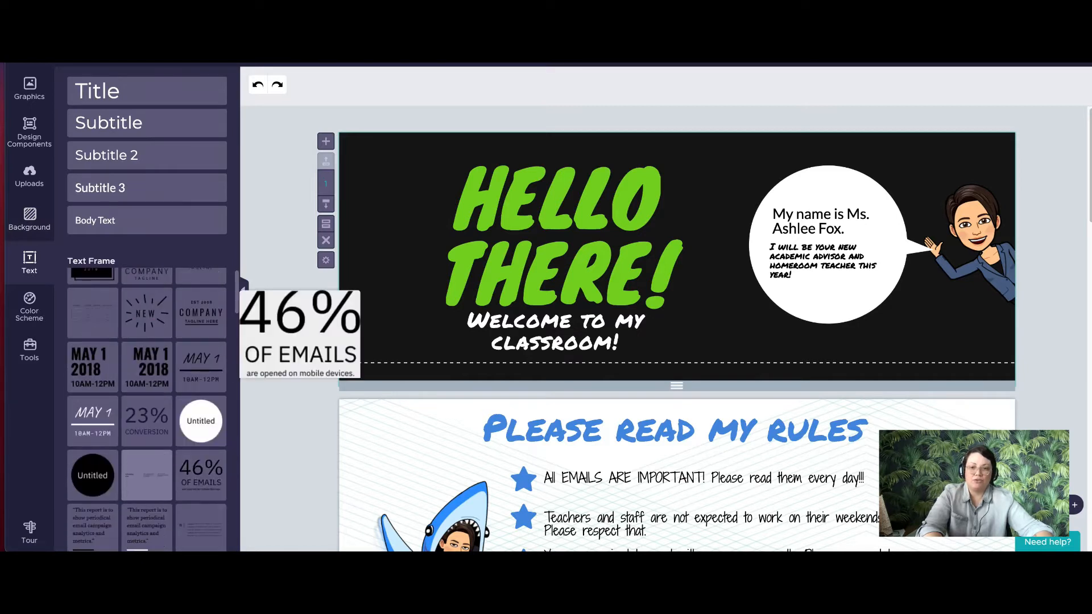
scroll(147, 410, "down", 4)
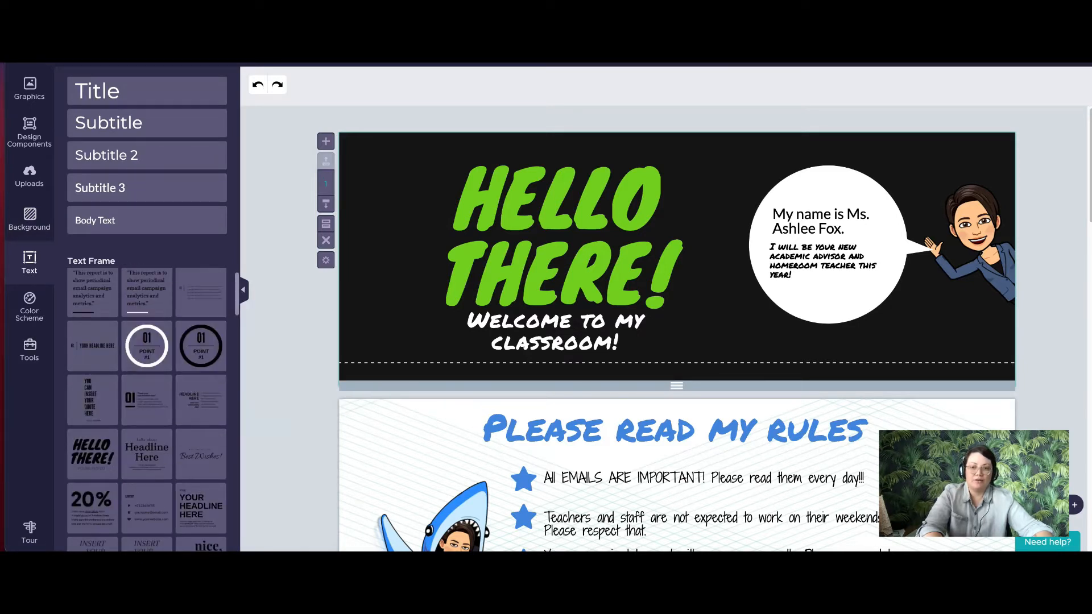
left_click(30, 301)
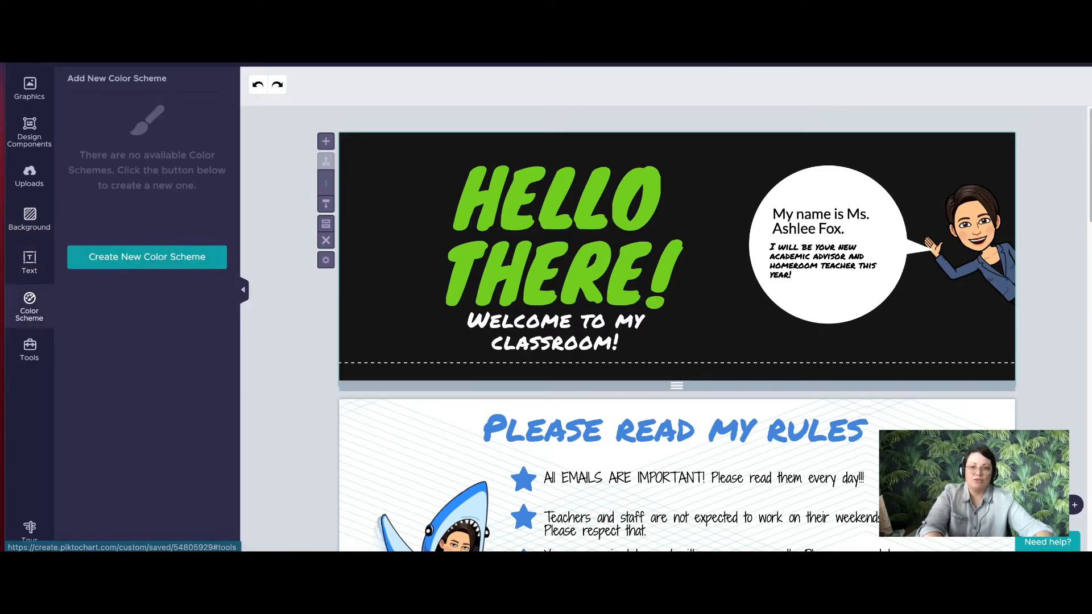
scroll(677, 330, "down", 2)
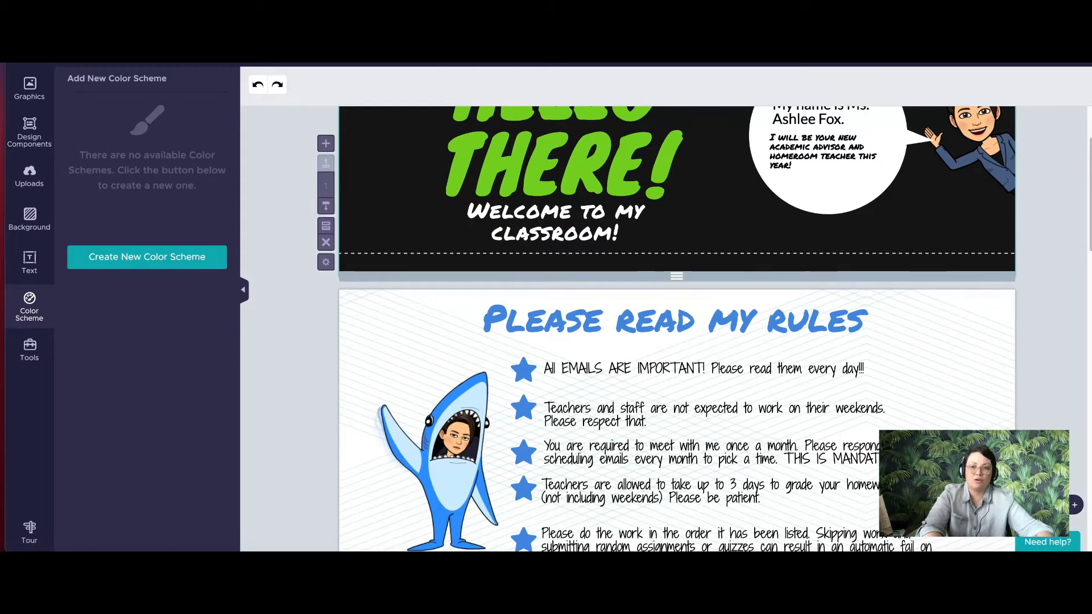
scroll(677, 330, "down", 6)
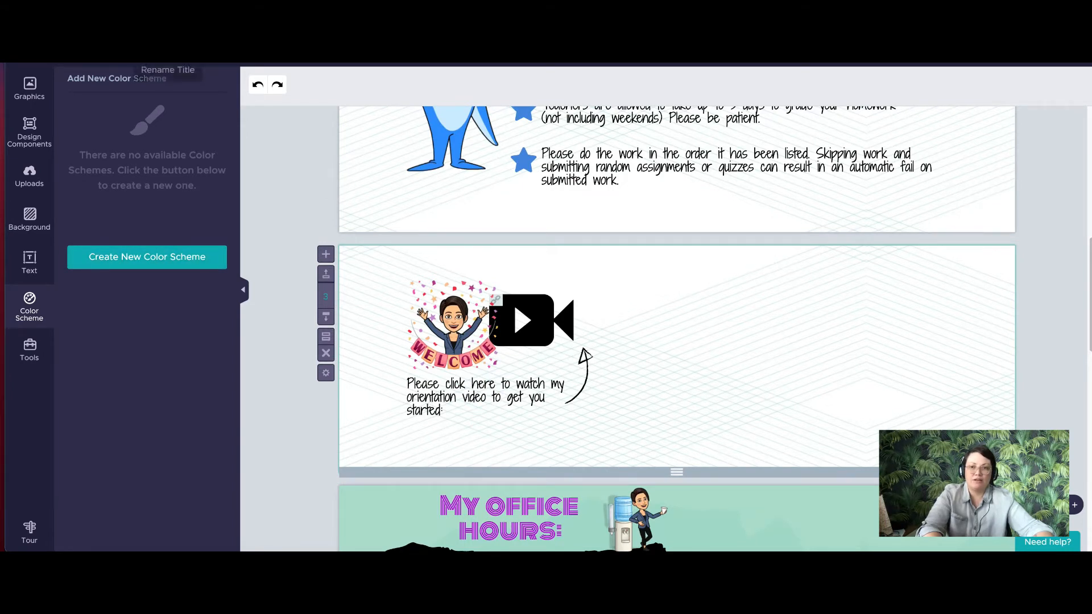
View the chart builder with its chart types and sample data, and leave it without inserting a chart.
left_click(30, 350)
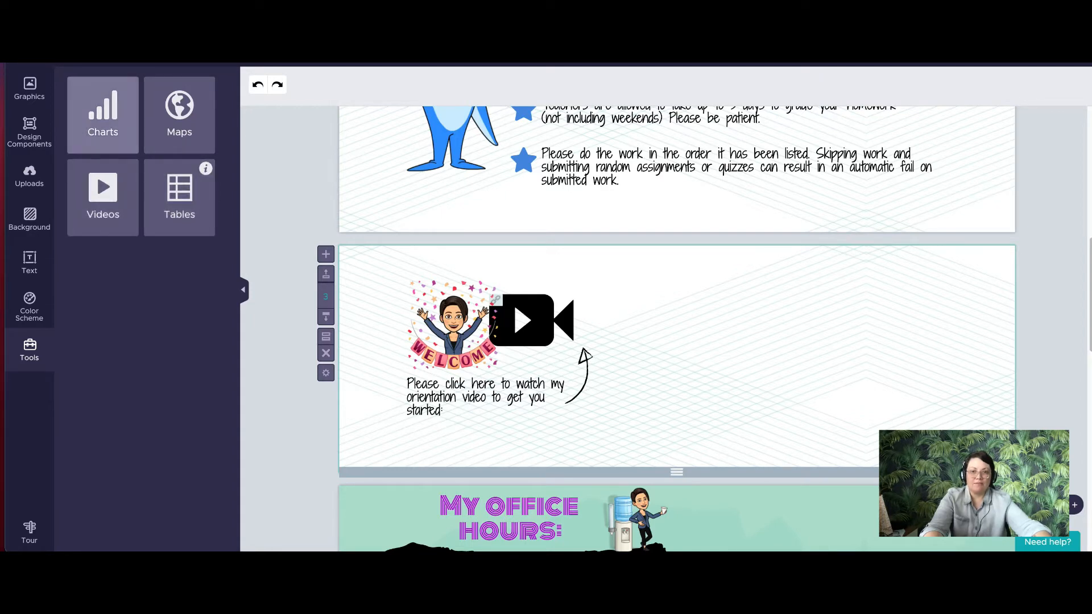
left_click(103, 115)
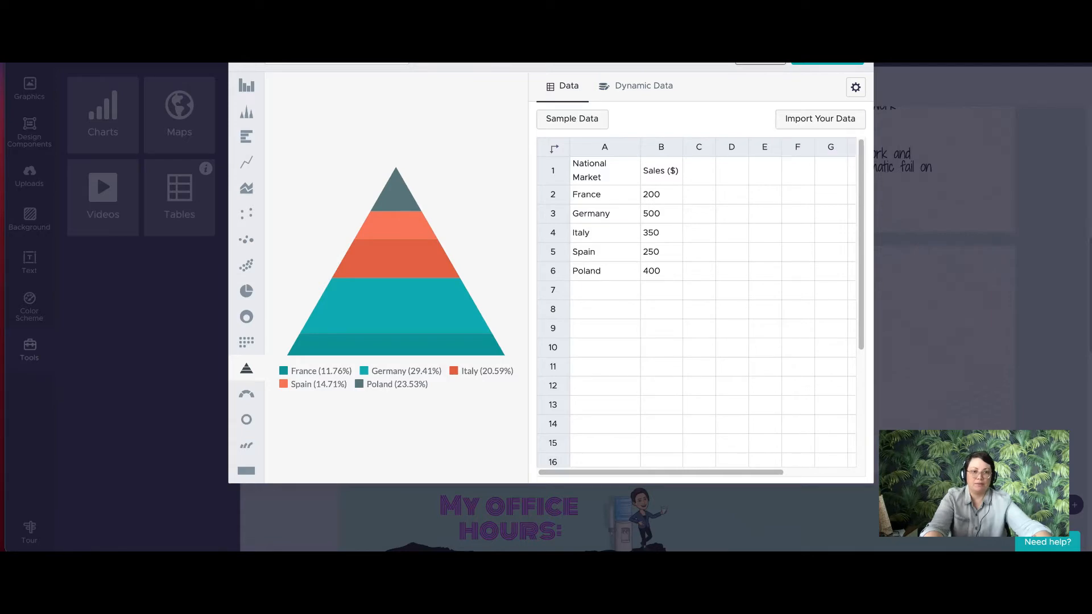
left_click(761, 58)
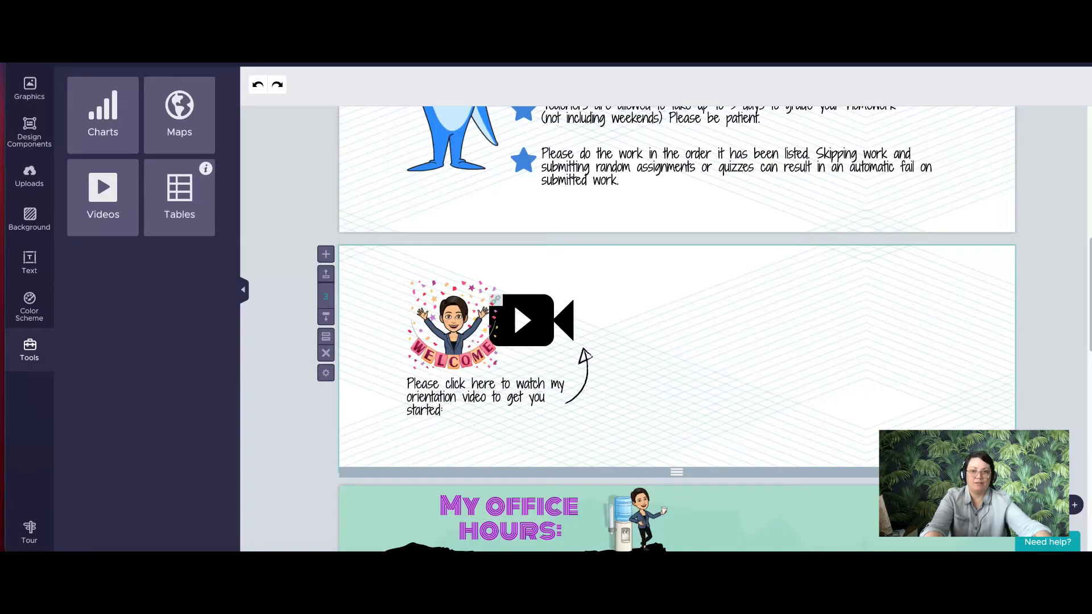
Insert the YouTube video watch?v=Afg6oaoE47o into the orientation video block, resized to 435 x 299 and placed beside the camera icon and arrow.
left_click(103, 197)
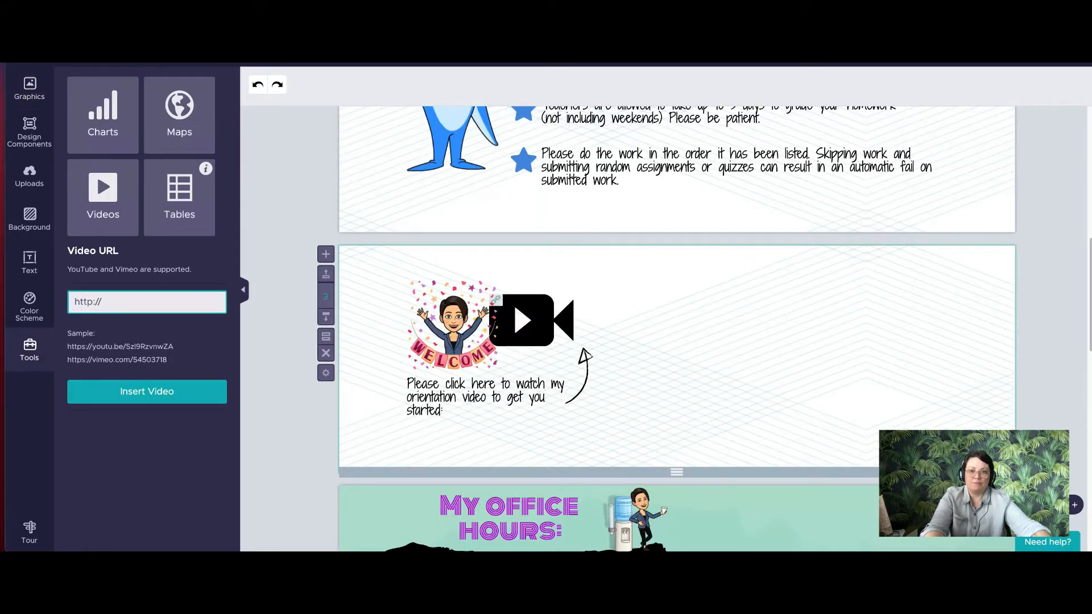
key("ctrl+v")
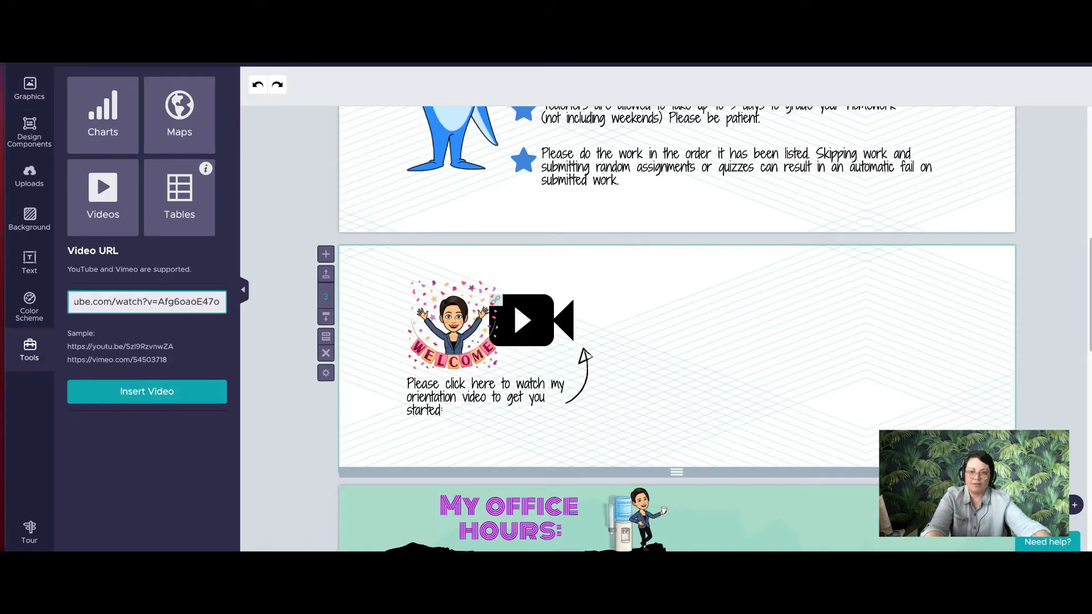
key("Return")
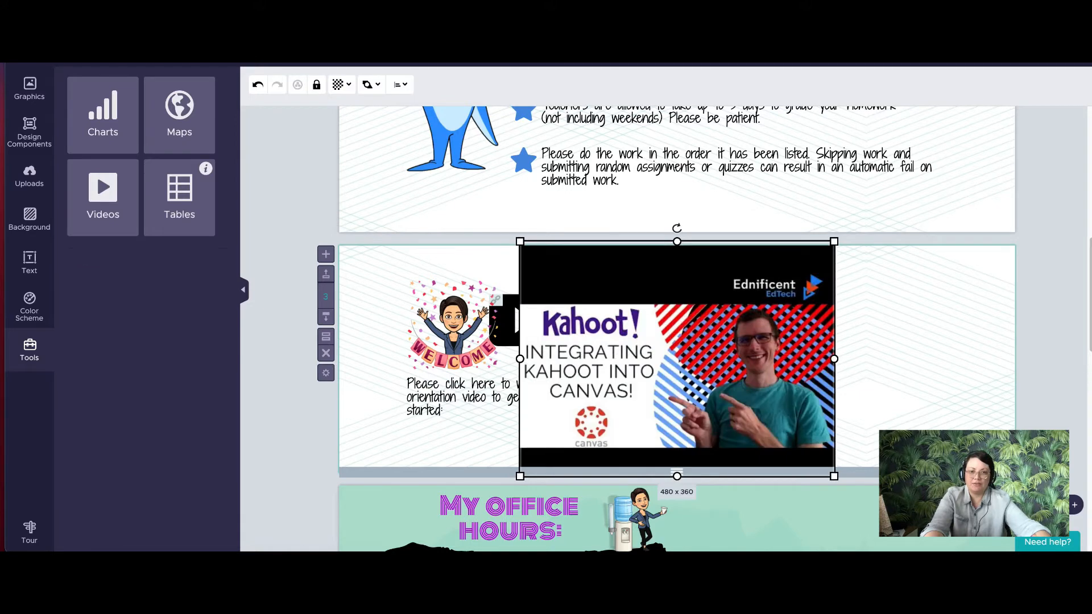
left_click_drag(614, 430, 551, 437)
left_click_drag(693, 339, 785, 357)
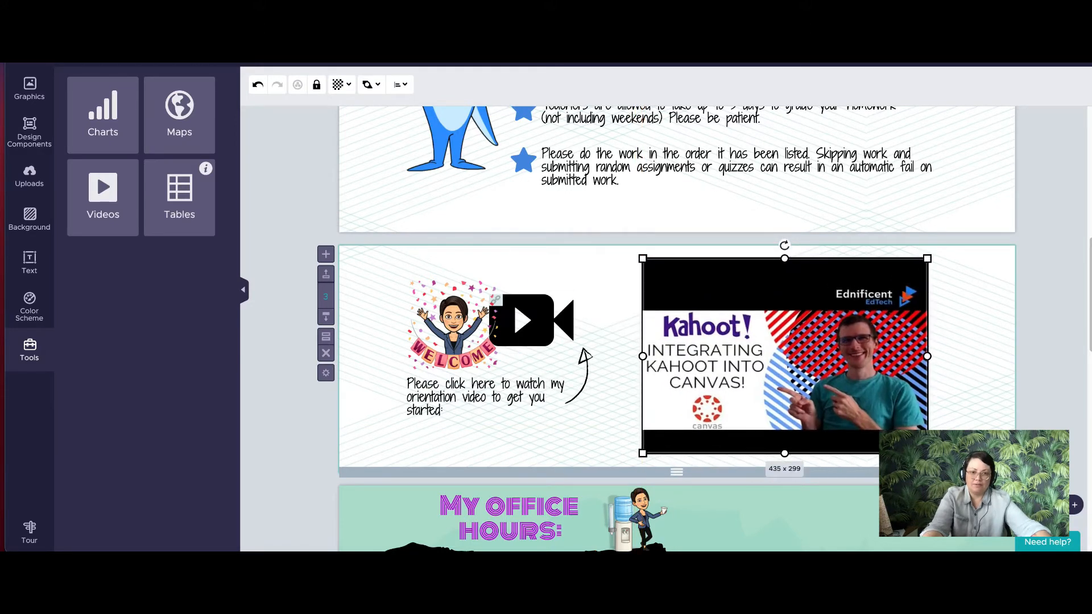
left_click(972, 347)
Review the whole infographic from the header and rules to the office hours, virtual chat and message sections.
scroll(972, 347, "down", 5)
scroll(677, 329, "down", 8)
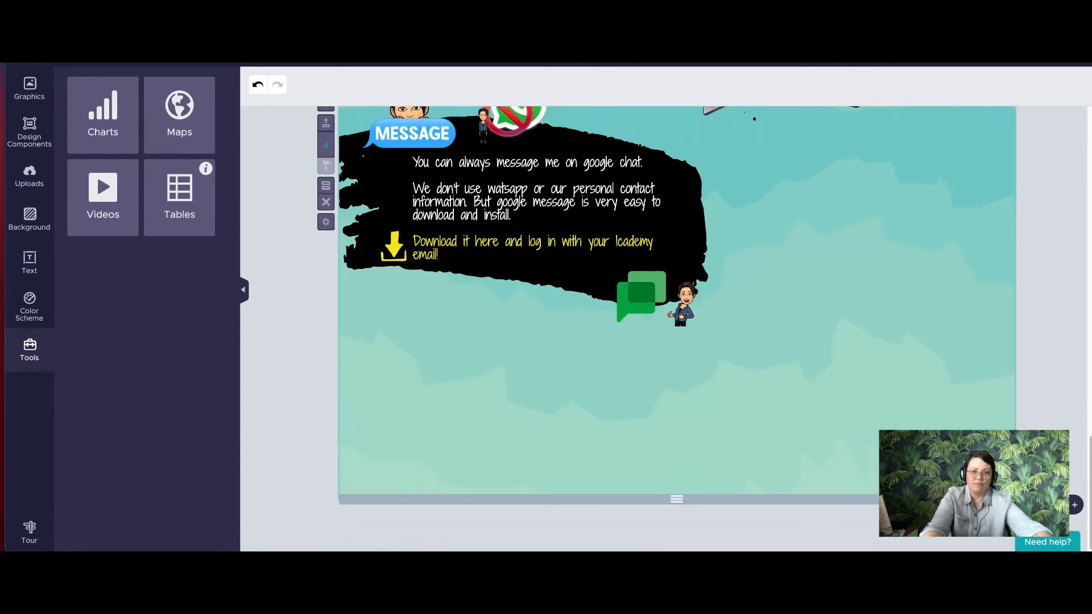
scroll(677, 329, "up", 2)
scroll(677, 329, "up", 11)
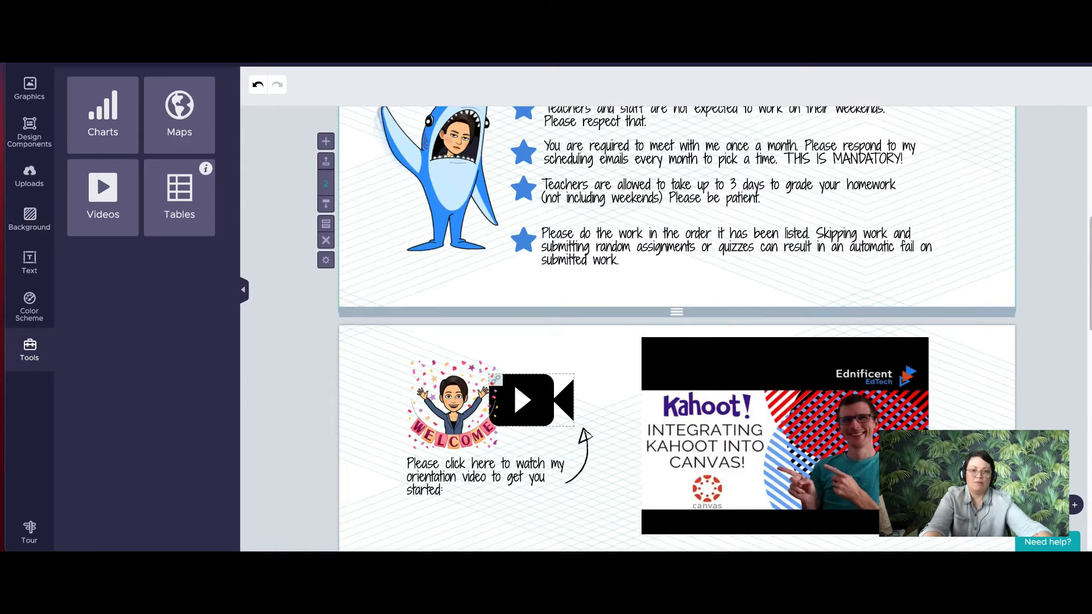
scroll(677, 329, "down", 11)
scroll(677, 329, "up", 9)
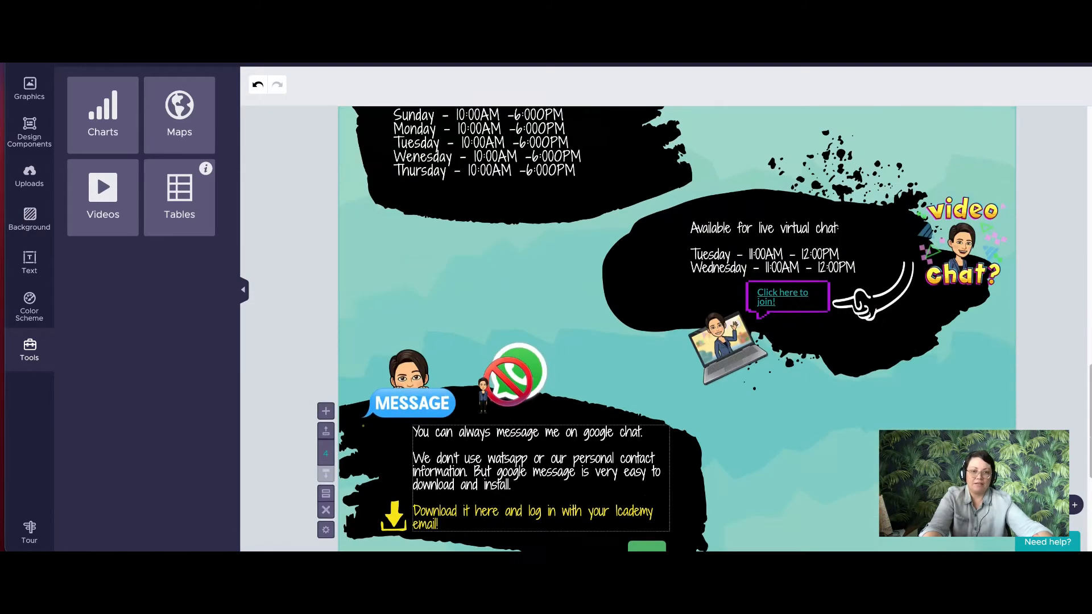
scroll(677, 329, "up", 10)
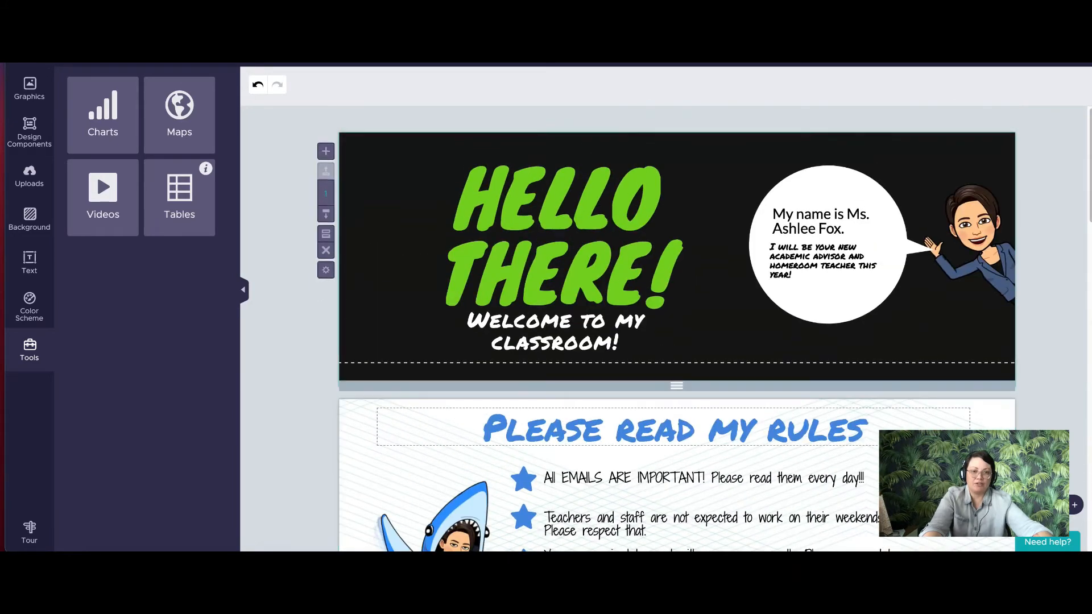
View the map builder's country list, preview the Cameroon map, and leave it without inserting a map.
scroll(677, 328, "down", 3)
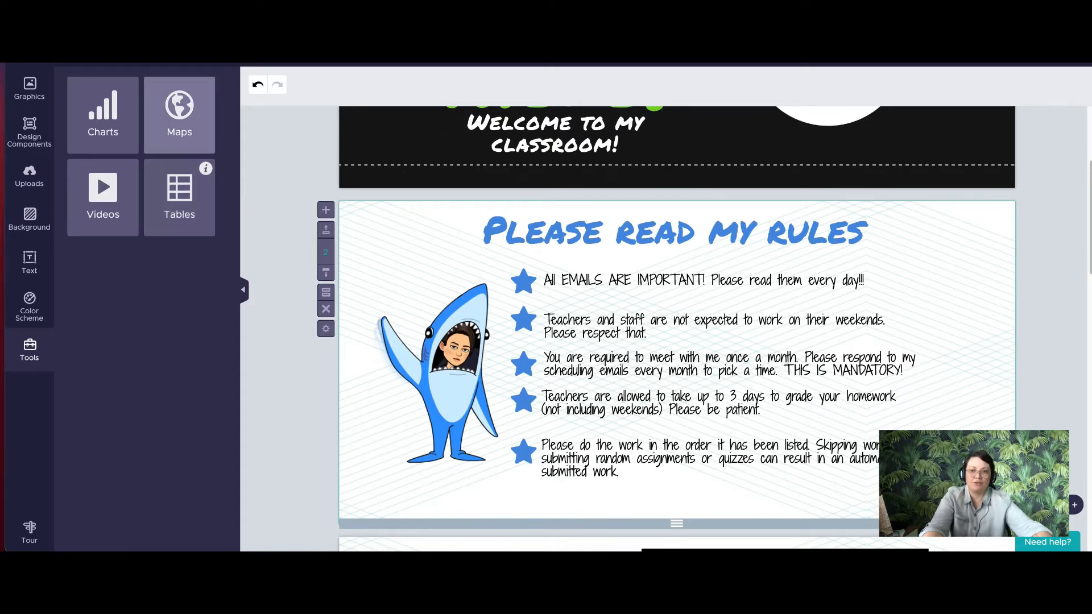
left_click(179, 114)
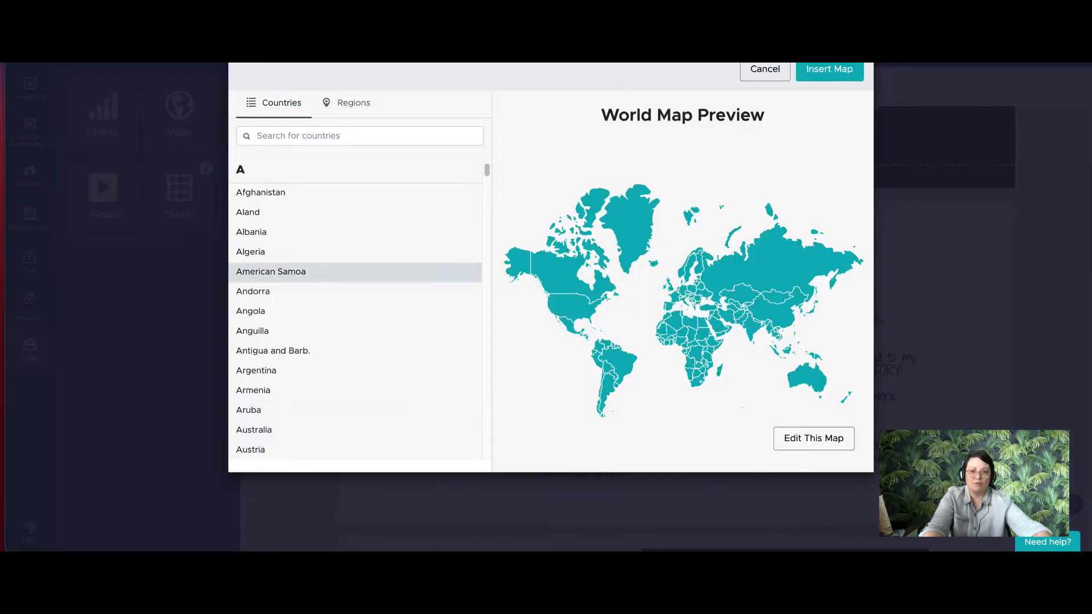
scroll(356, 312, "down", 3)
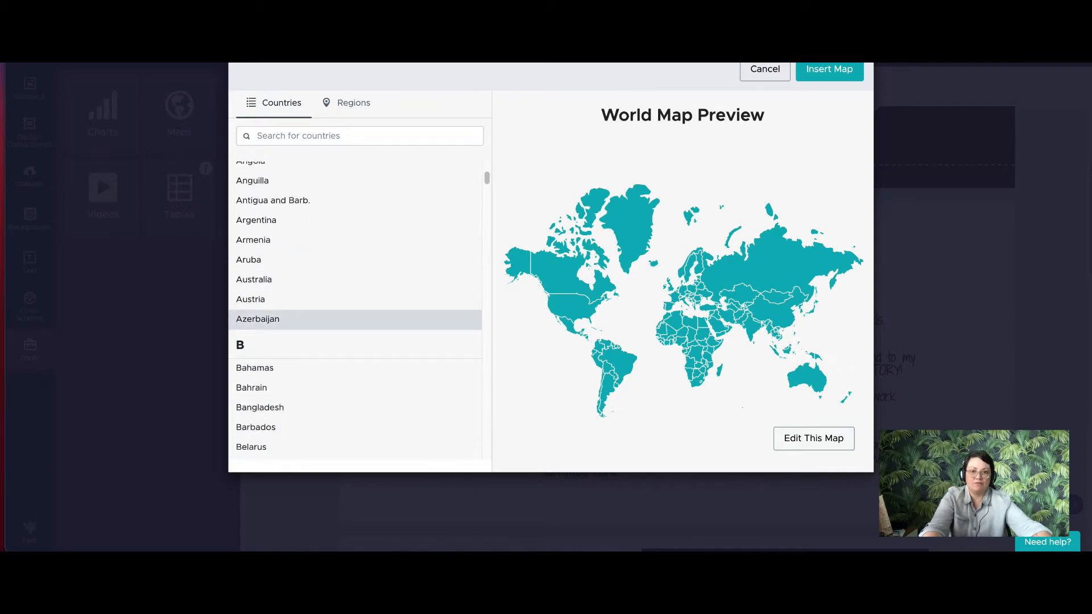
left_click(251, 299)
scroll(355, 370, "down", 5)
left_click(250, 279)
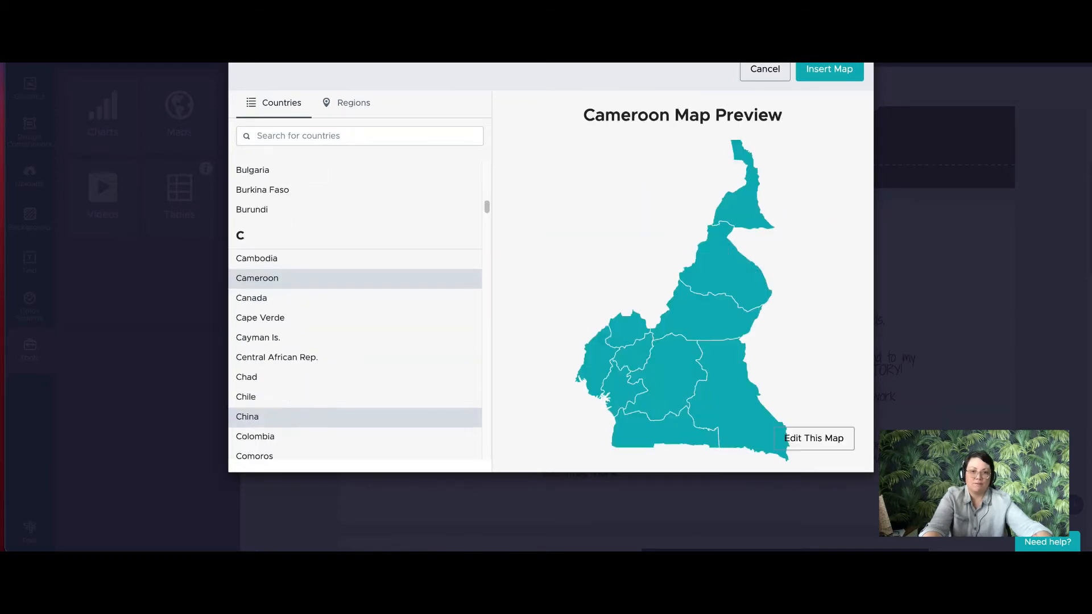
scroll(356, 313, "down", 3)
scroll(356, 313, "down", 10)
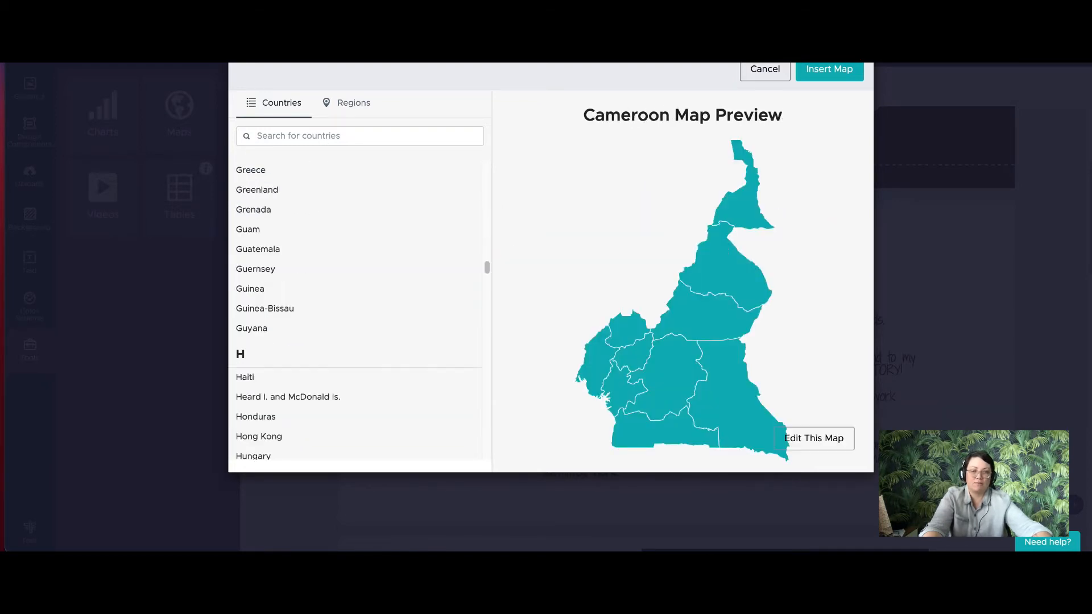
key("Escape")
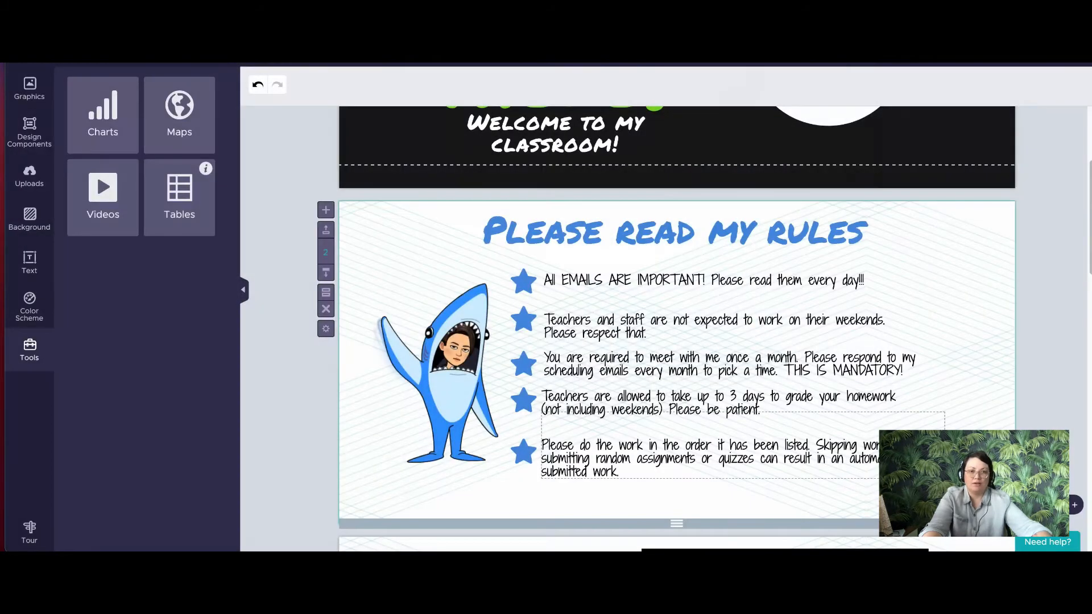
Review the infographic's header, rules, orientation video, office hours, virtual chat and message sections.
scroll(677, 330, "up", 3)
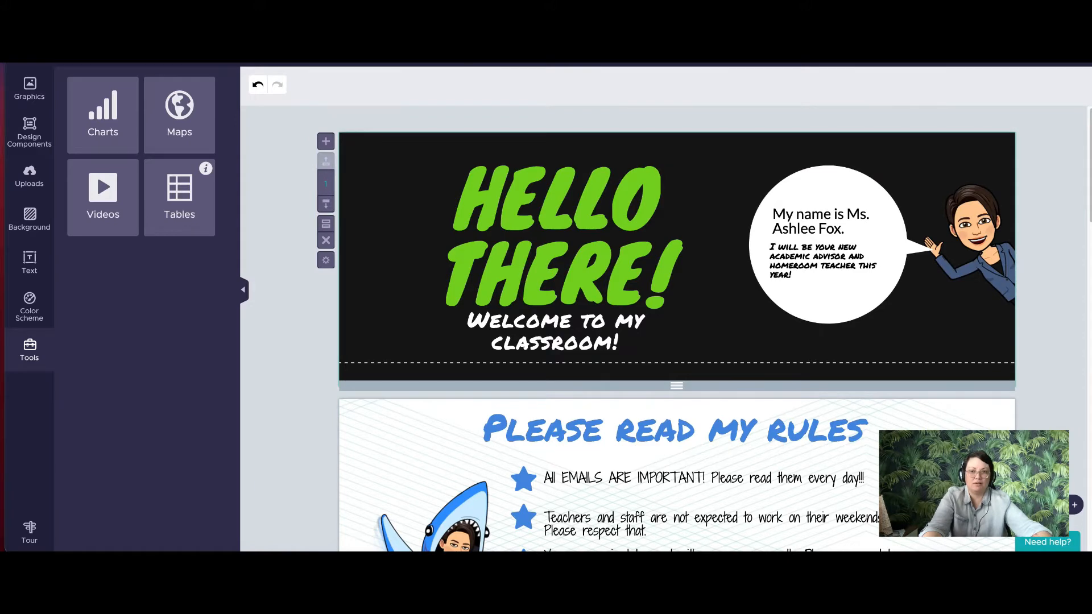
scroll(677, 330, "down", 15)
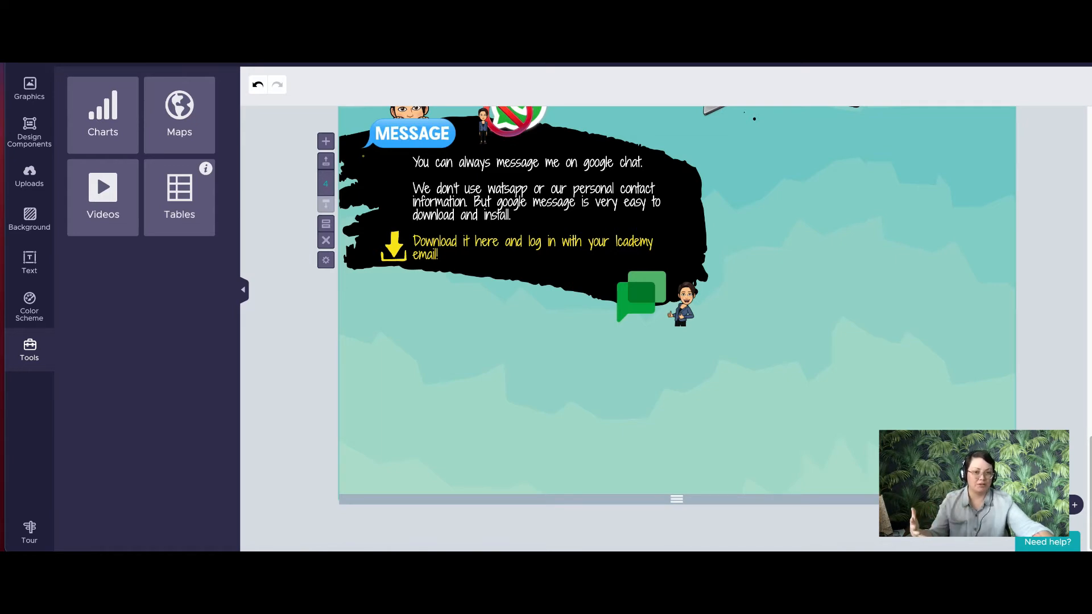
scroll(706, 284, "up", 20)
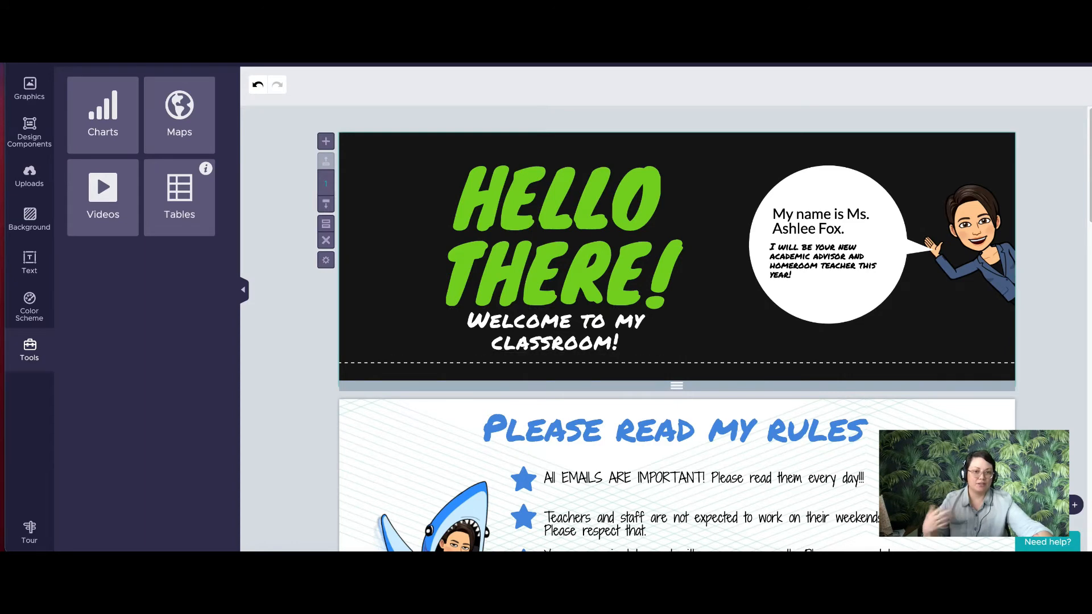
scroll(456, 348, "down", 2)
scroll(455, 370, "down", 6)
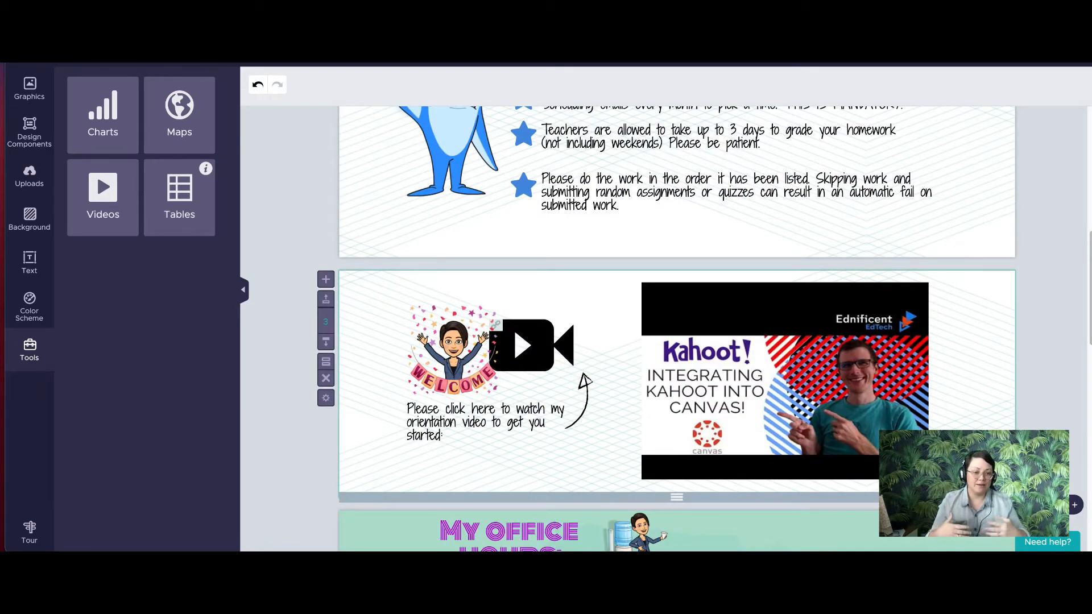
scroll(677, 330, "up", 10)
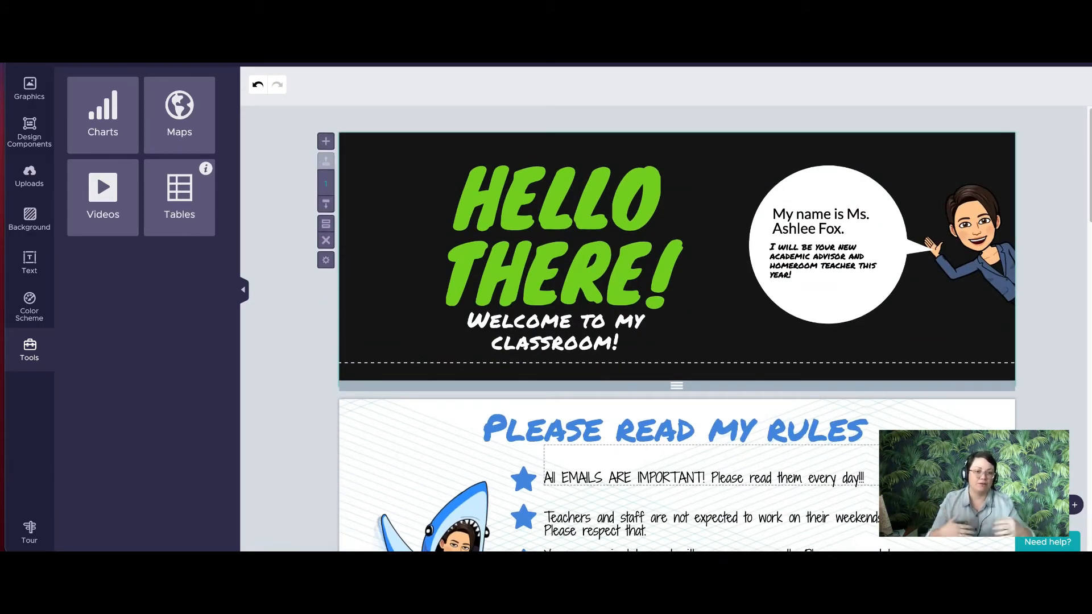
scroll(677, 330, "down", 5)
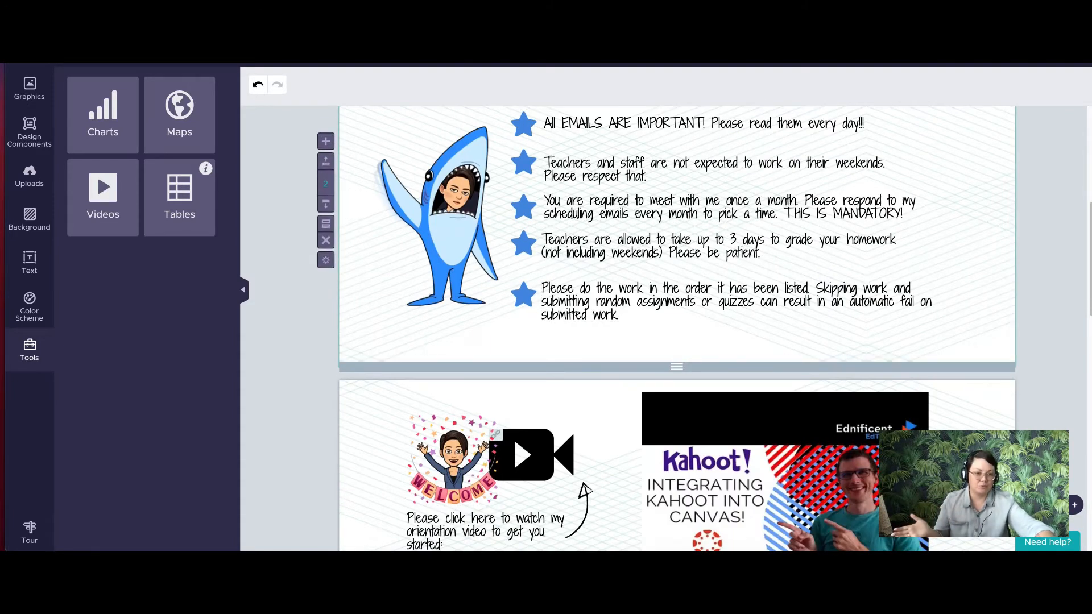
scroll(677, 330, "down", 4)
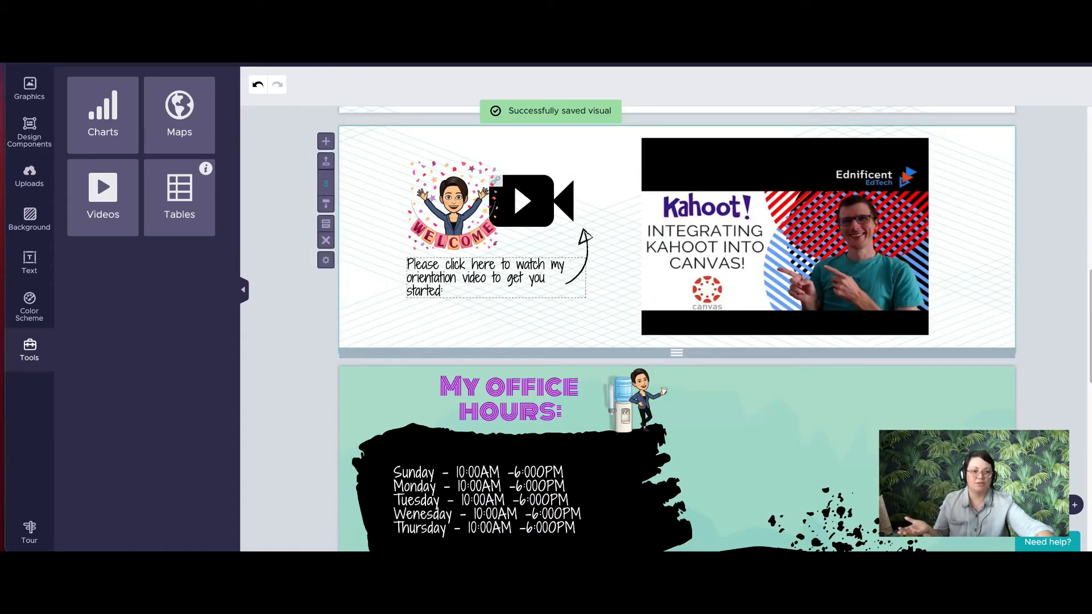
scroll(677, 329, "down", 8)
scroll(677, 330, "up", 4)
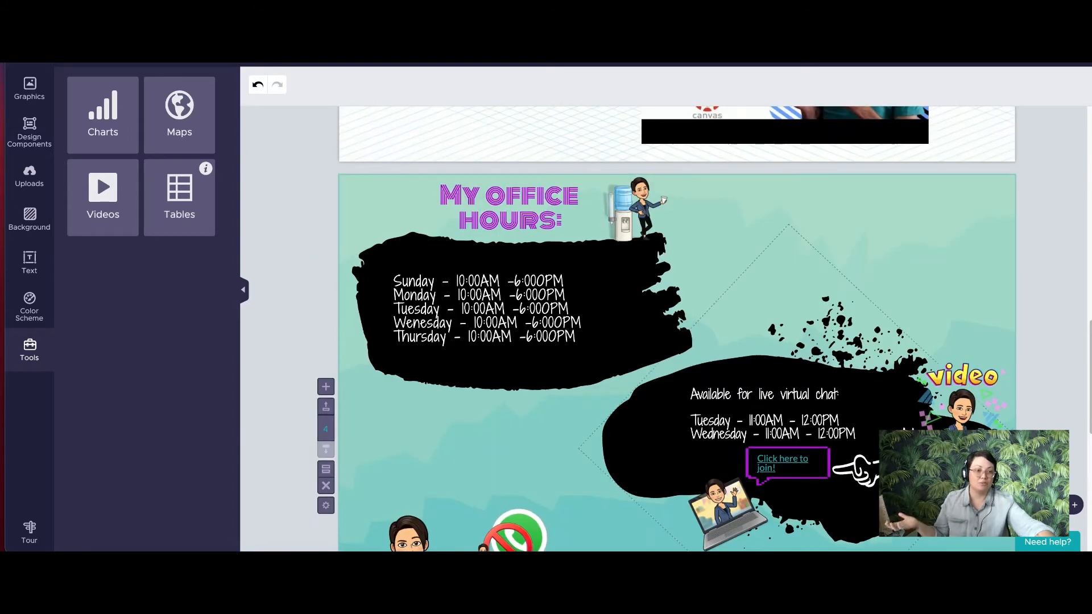
scroll(677, 329, "down", 2)
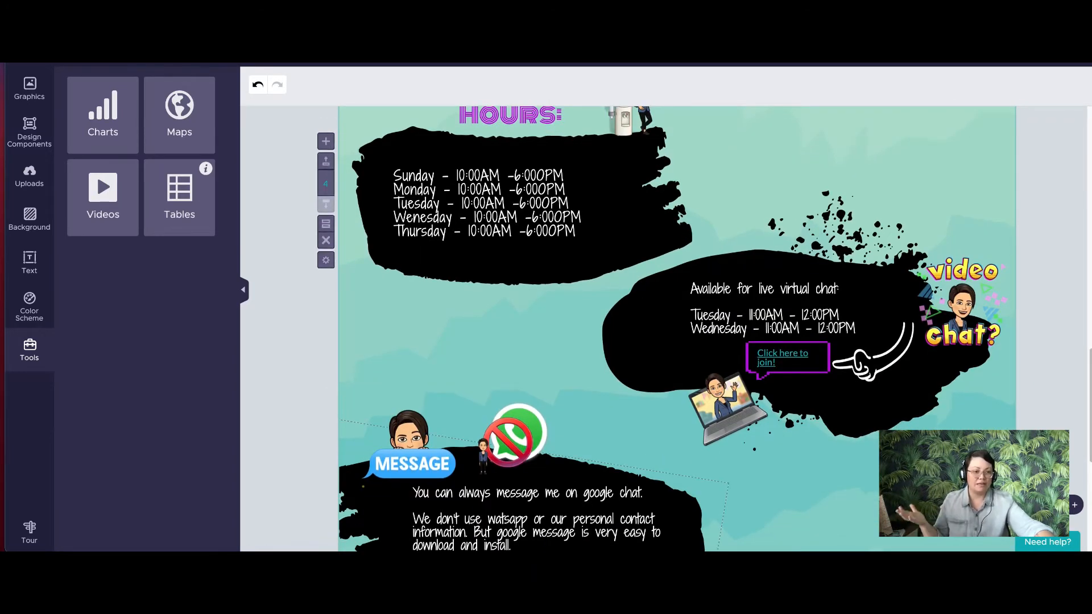
scroll(677, 330, "up", 5)
scroll(677, 330, "up", 4)
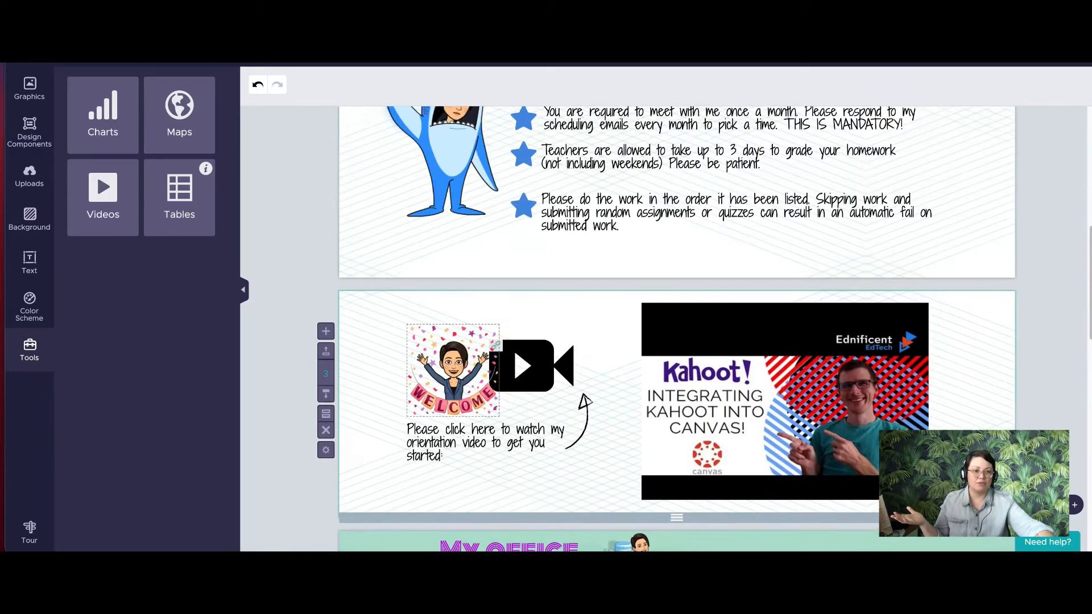
scroll(677, 330, "up", 5)
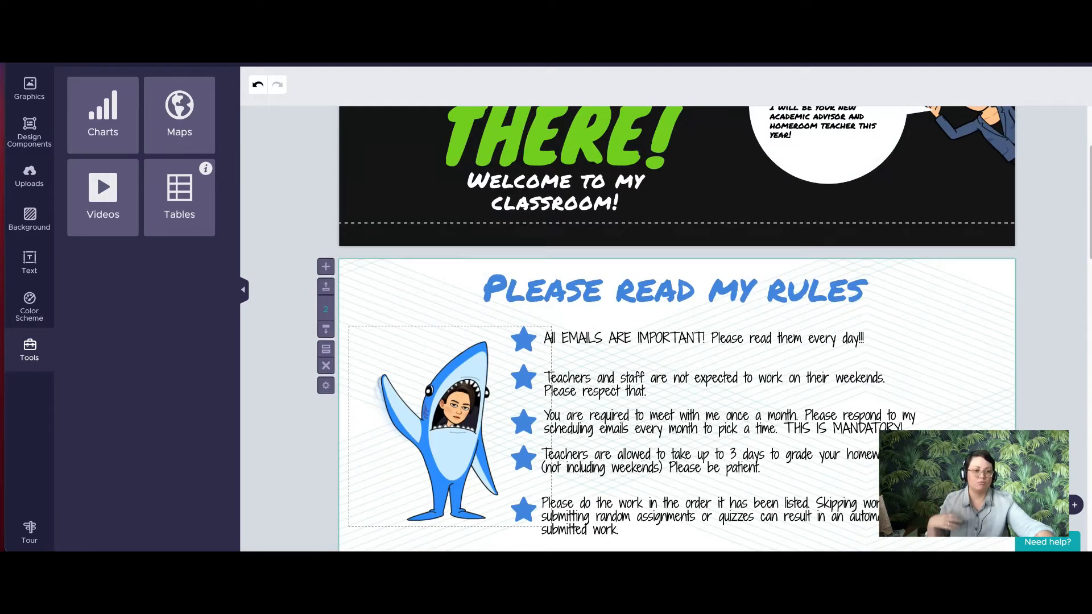
scroll(677, 330, "up", 3)
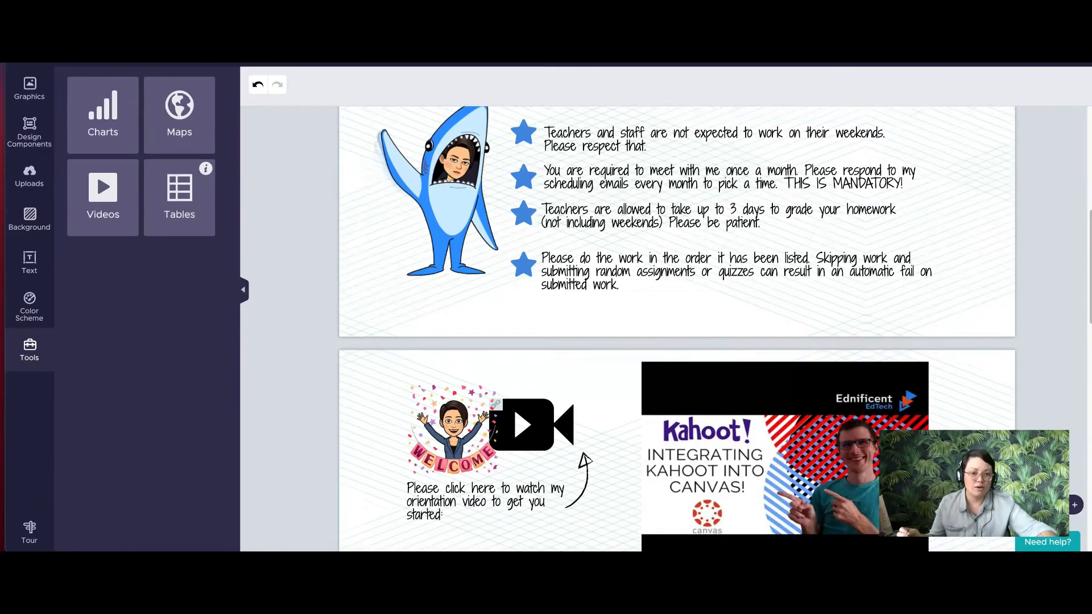
Select the camera icon in the orientation video block and look over the surrounding rules and office hours blocks.
scroll(677, 284, "down", 3)
left_click(529, 282)
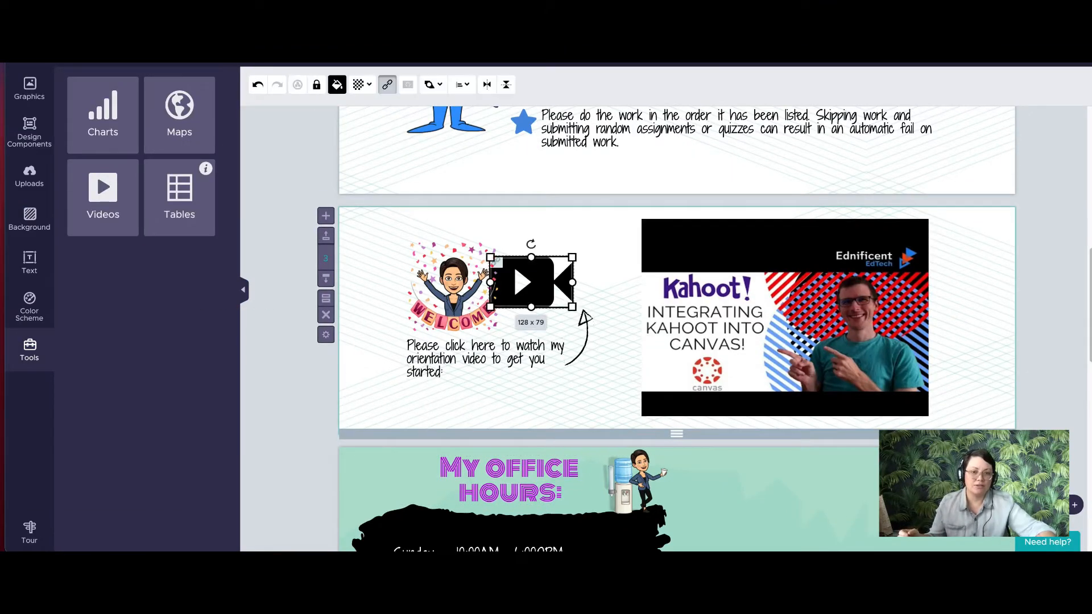
scroll(677, 330, "down", 3)
scroll(677, 330, "up", 7)
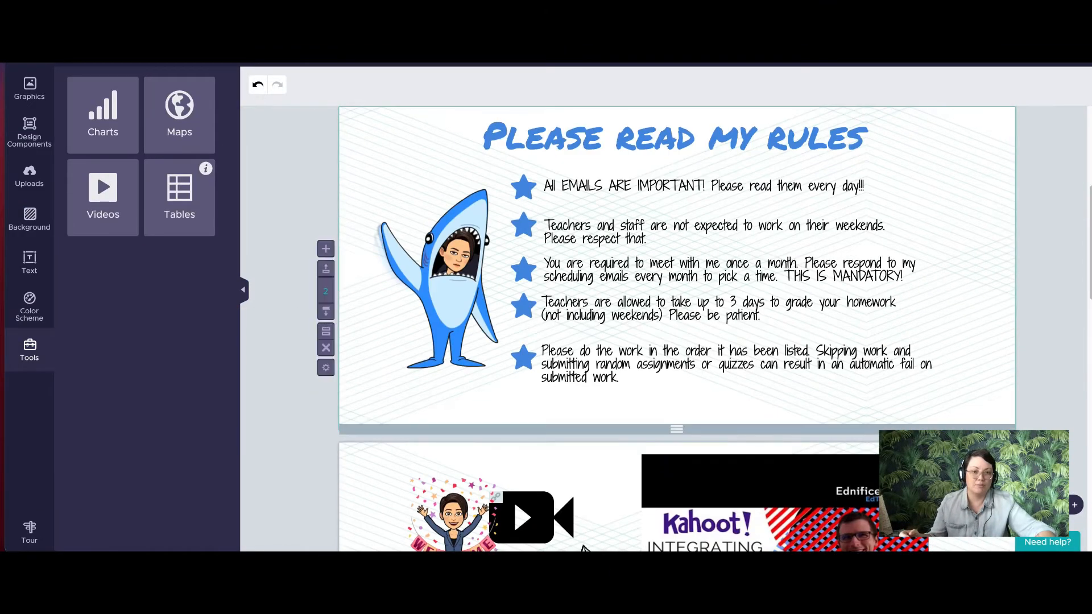
scroll(677, 319, "down", 4)
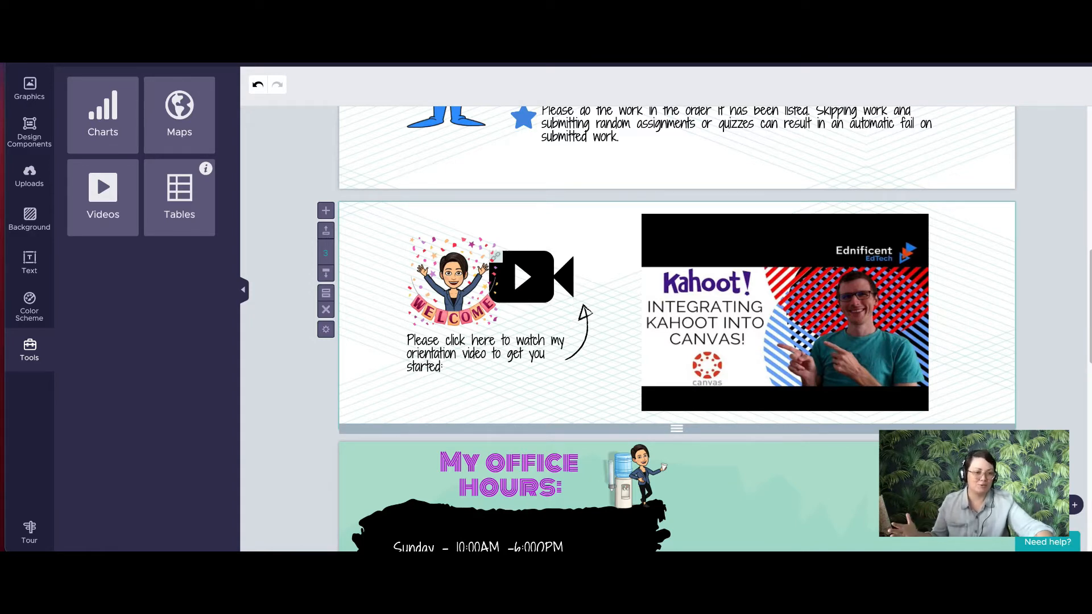
scroll(677, 330, "down", 5)
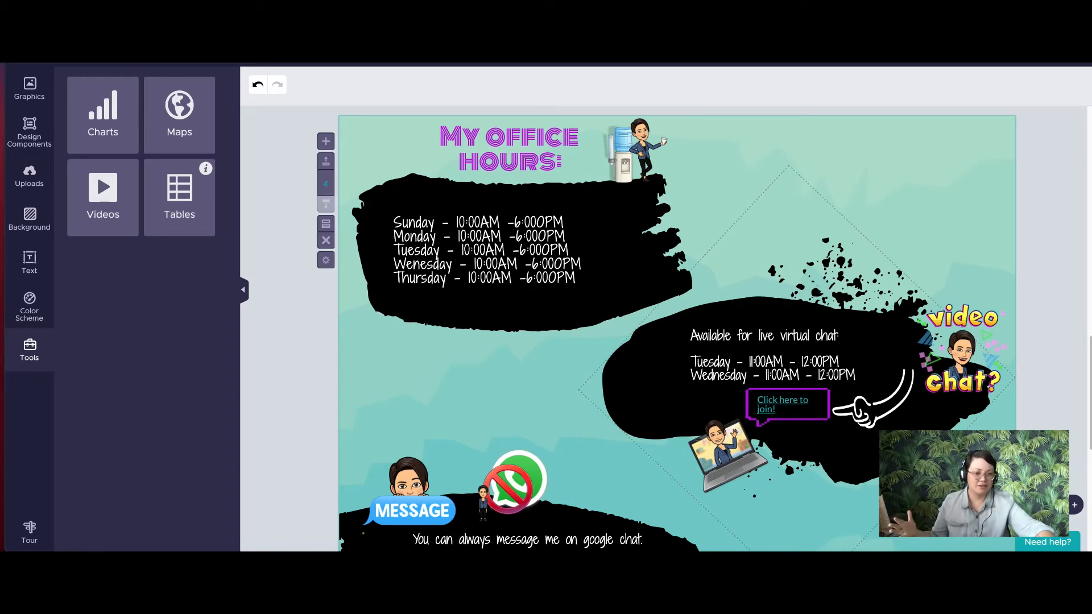
scroll(677, 330, "down", 4)
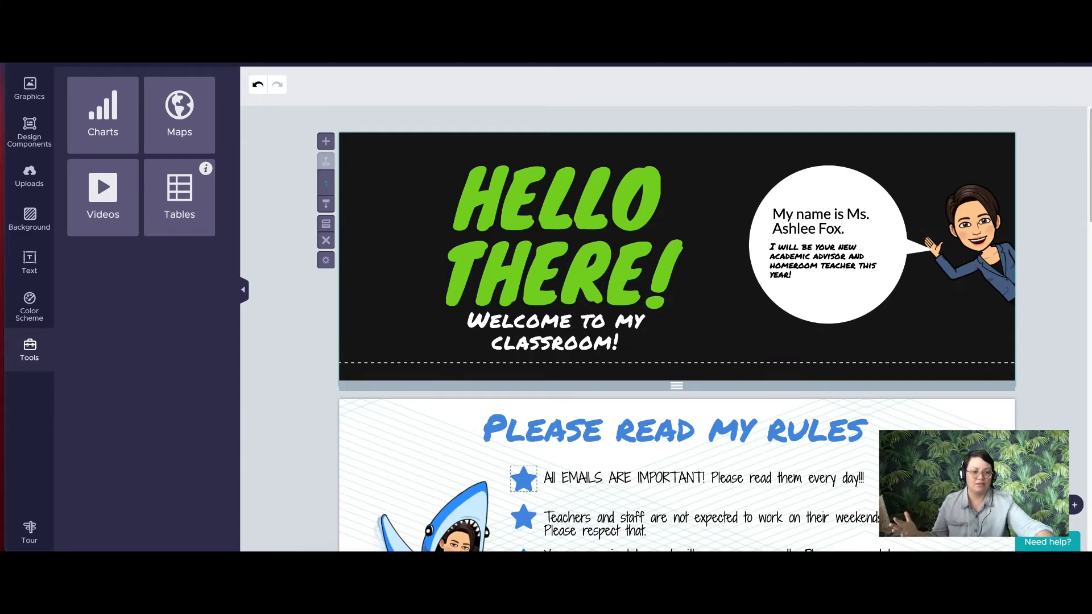
scroll(677, 341, "down", 7)
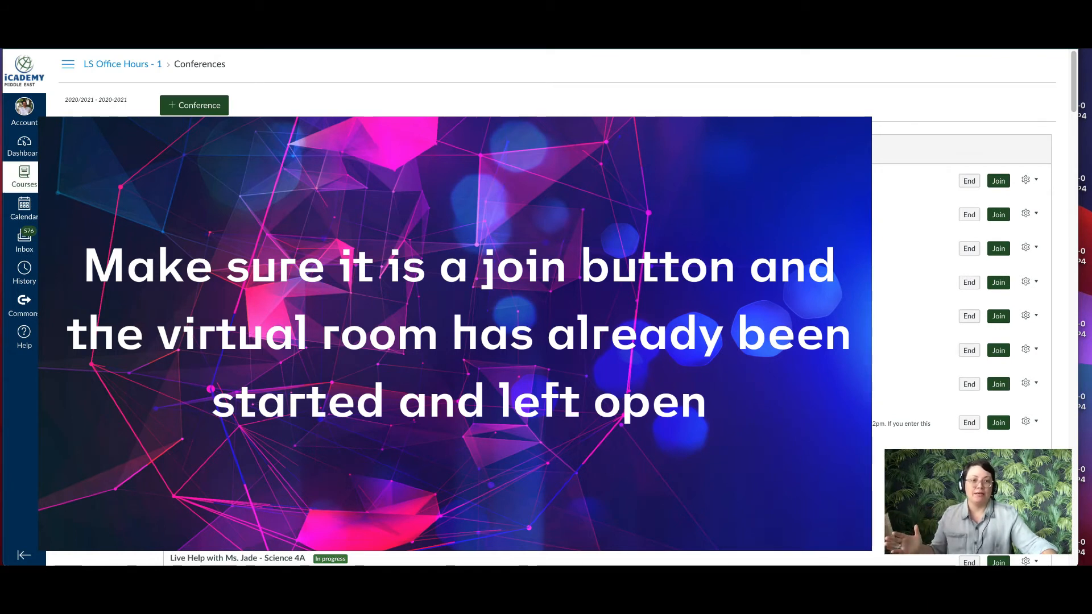
In the Conferences list in Canvas, copy the link address of the first conference's Join button.
right_click(1000, 182)
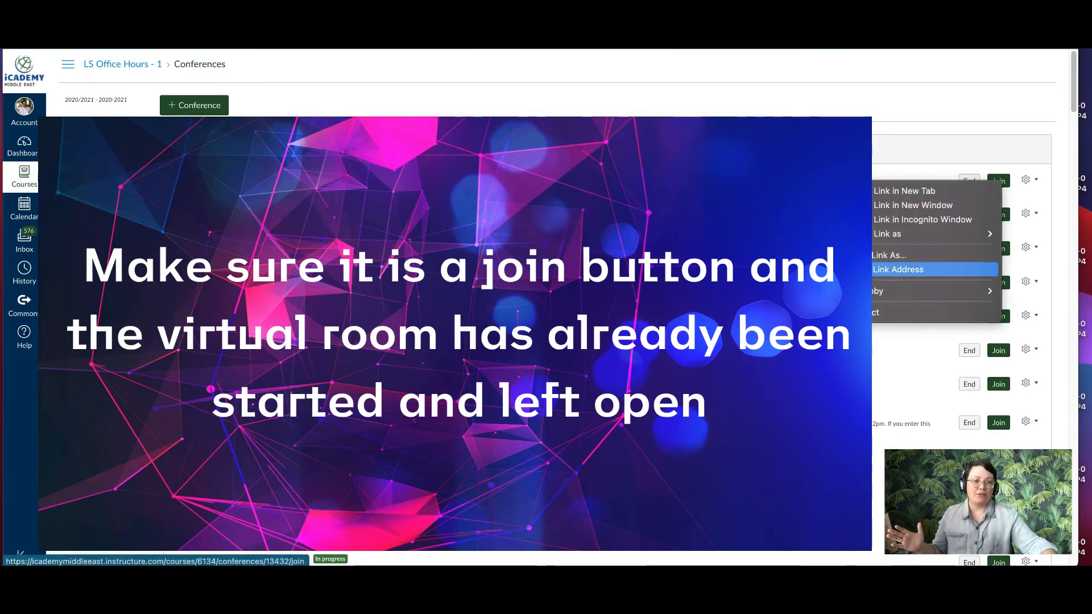
left_click(904, 269)
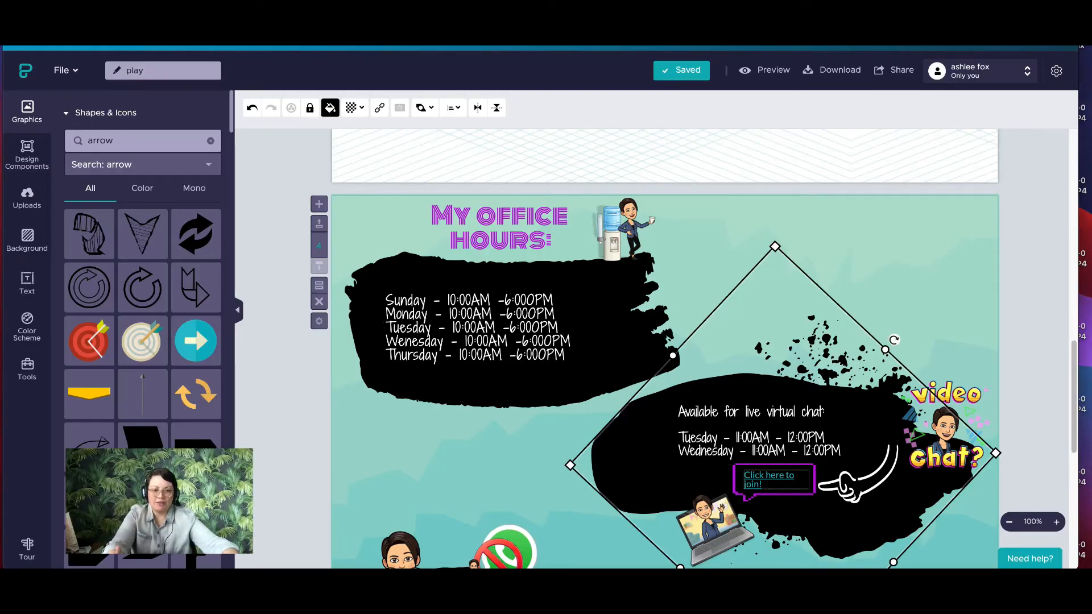
In Piktochart, view the hyperlink setting for the "Click here to join!" text and leave it without adding a link.
right_click(752, 481)
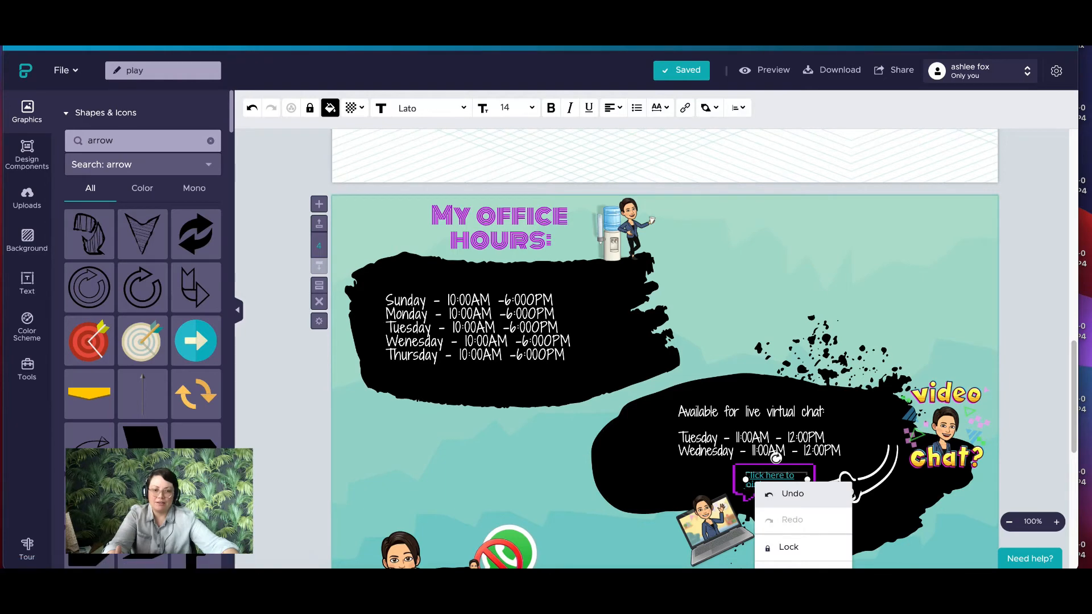
scroll(752, 480, "down", 2)
scroll(771, 341, "down", 3)
right_click(771, 246)
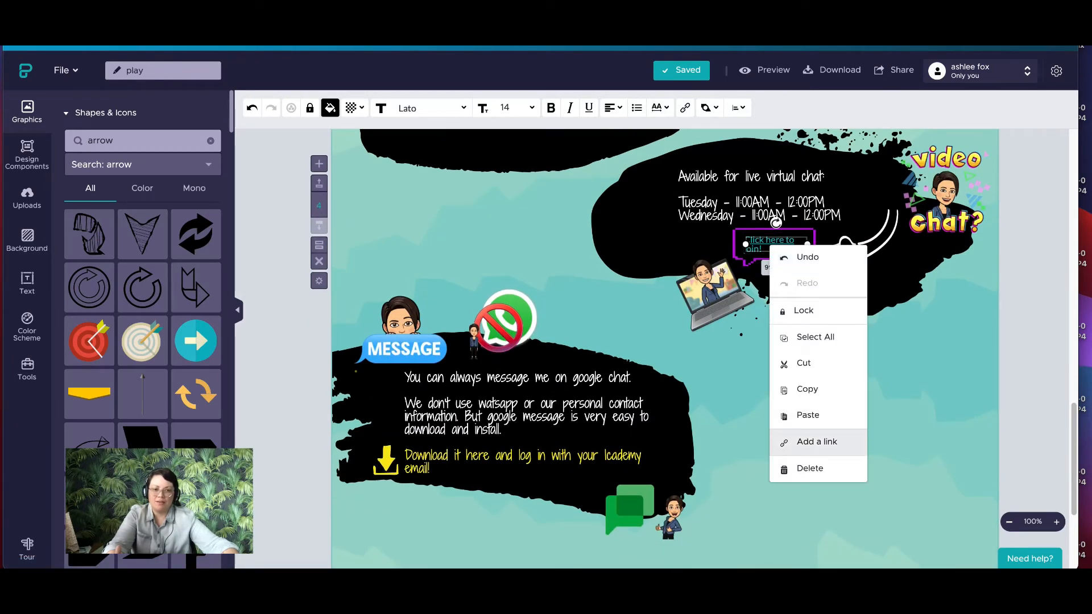
left_click(817, 442)
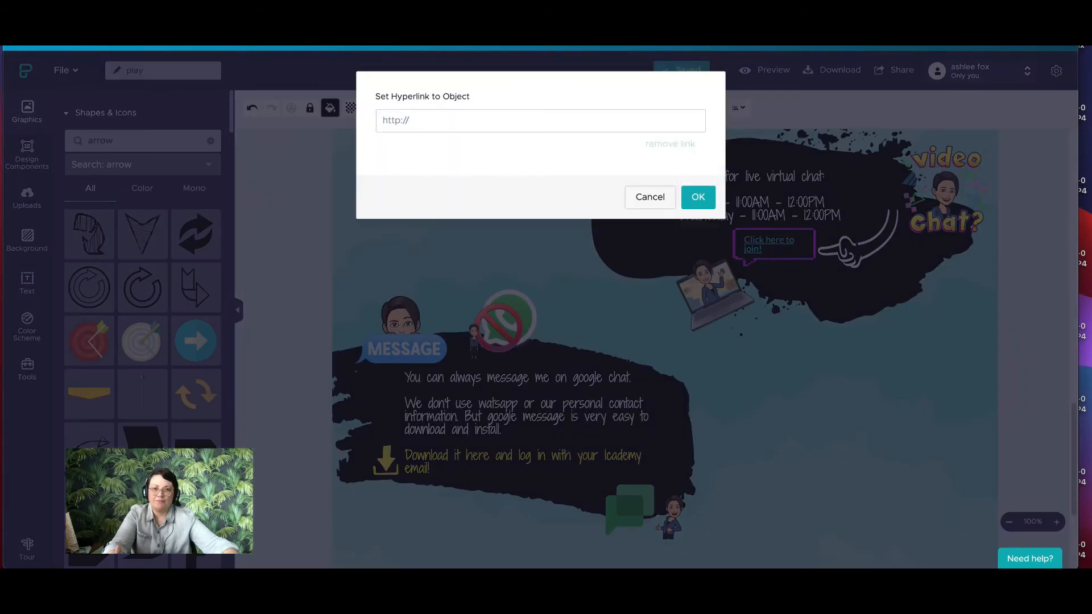
left_click(541, 120)
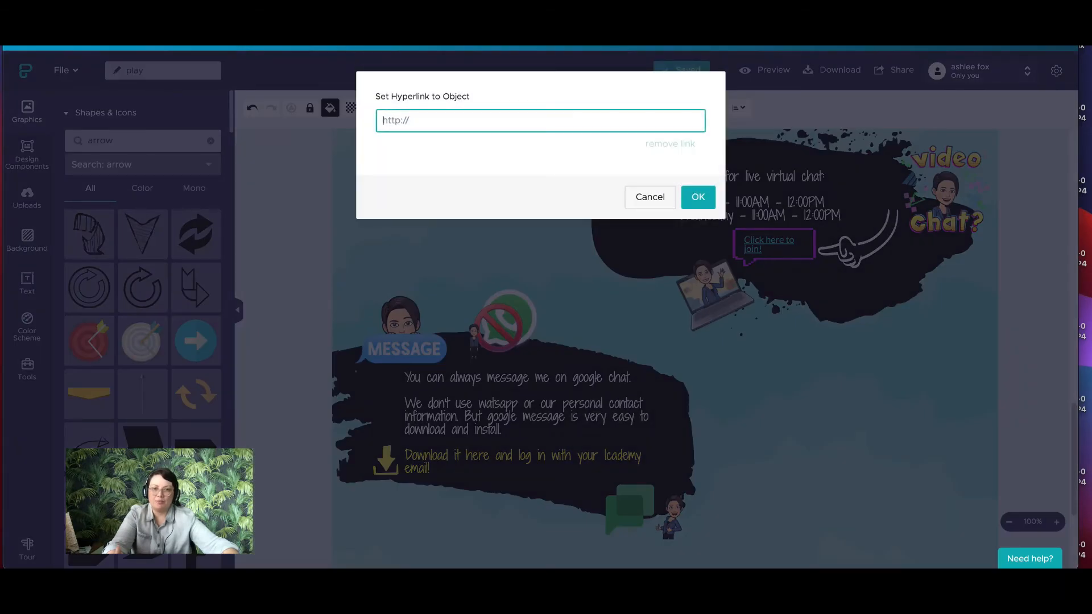
left_click(651, 197)
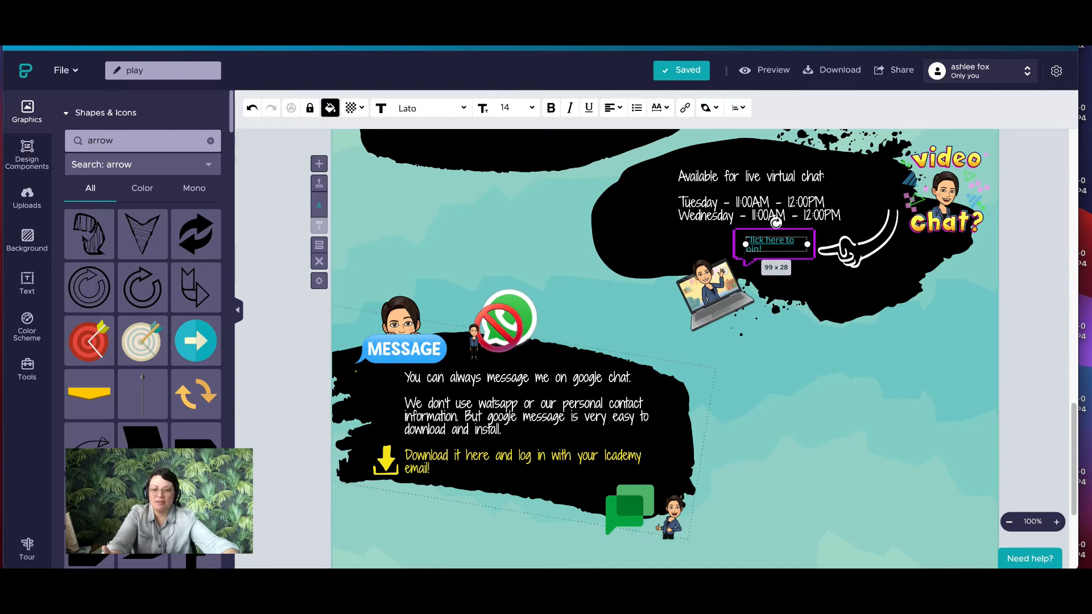
Select the Google Chat message text and view the link option available for the "video chat?" sticker.
left_click(531, 424)
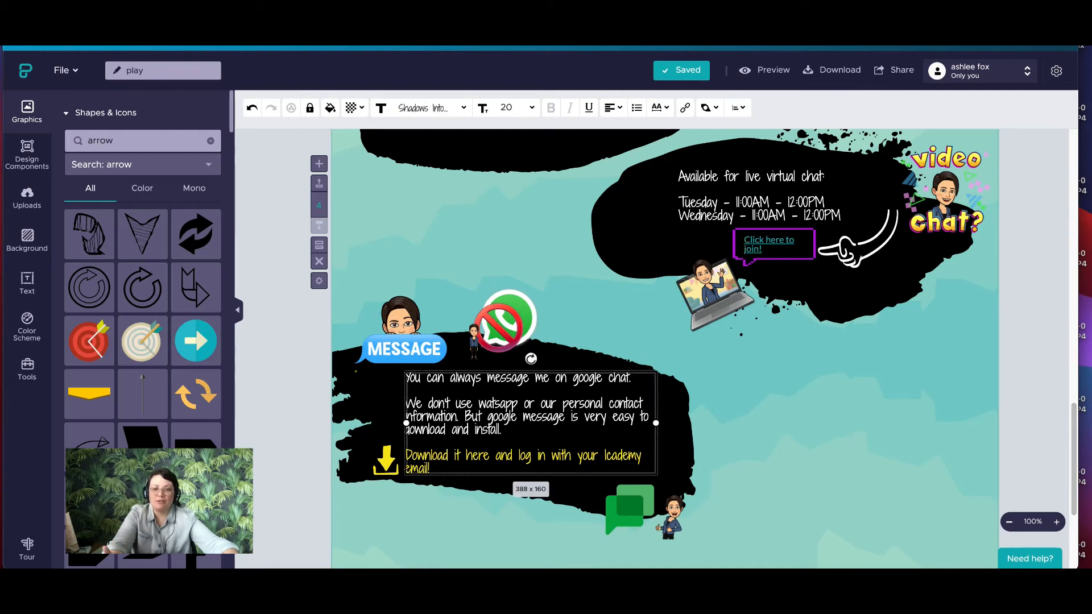
scroll(665, 348, "up", 2)
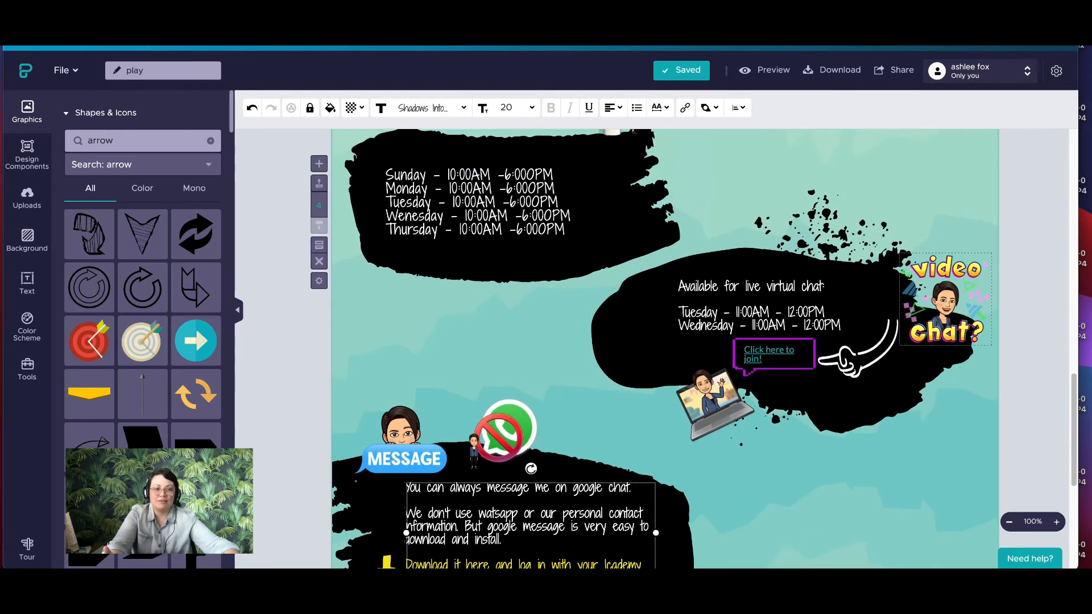
left_click(945, 299)
right_click(944, 299)
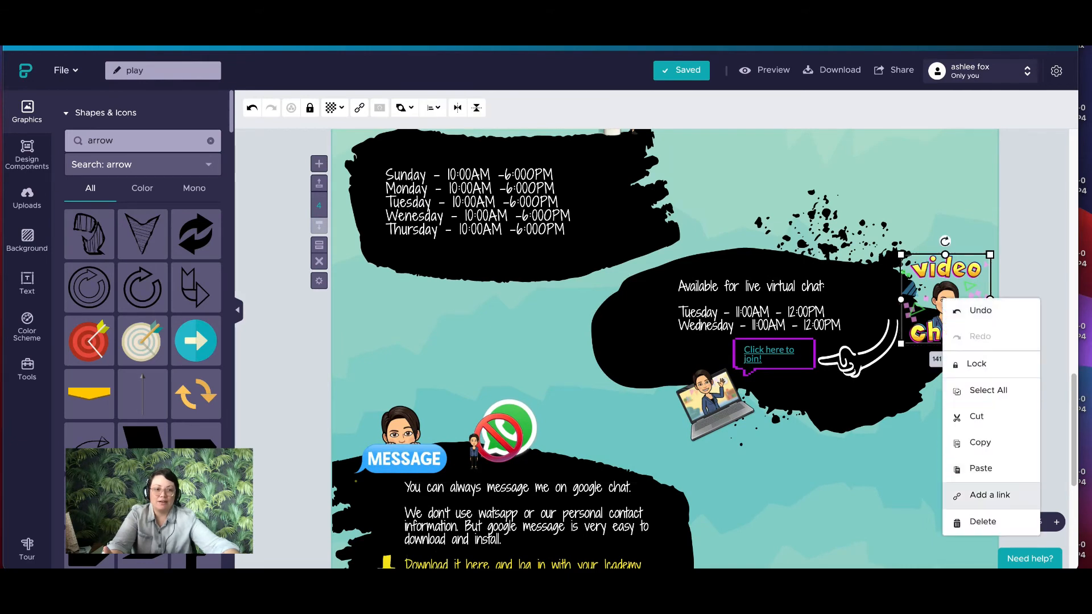
left_click(879, 387)
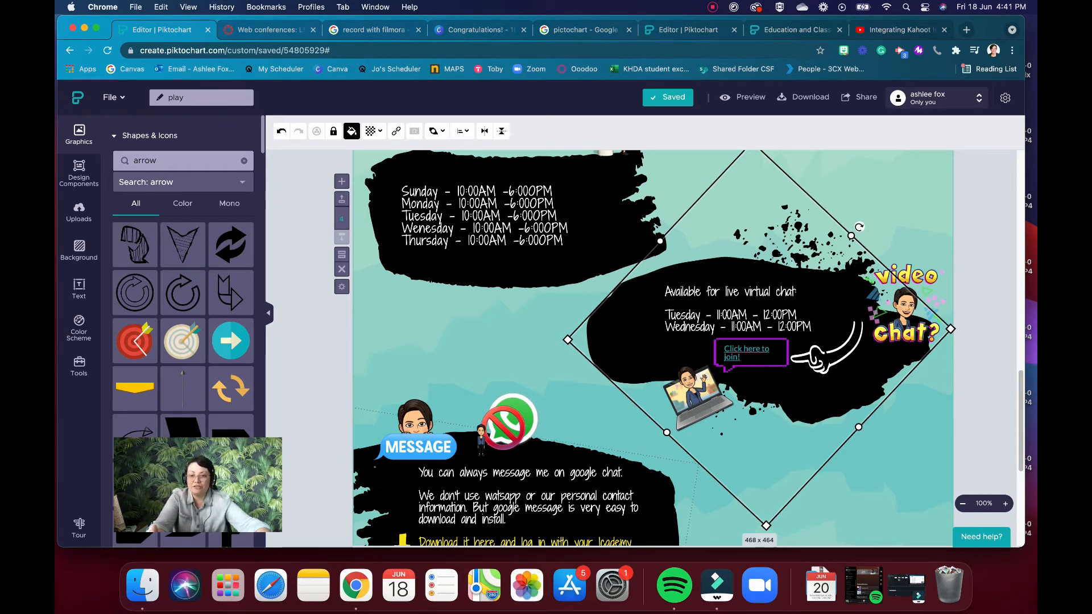
left_click(903, 312)
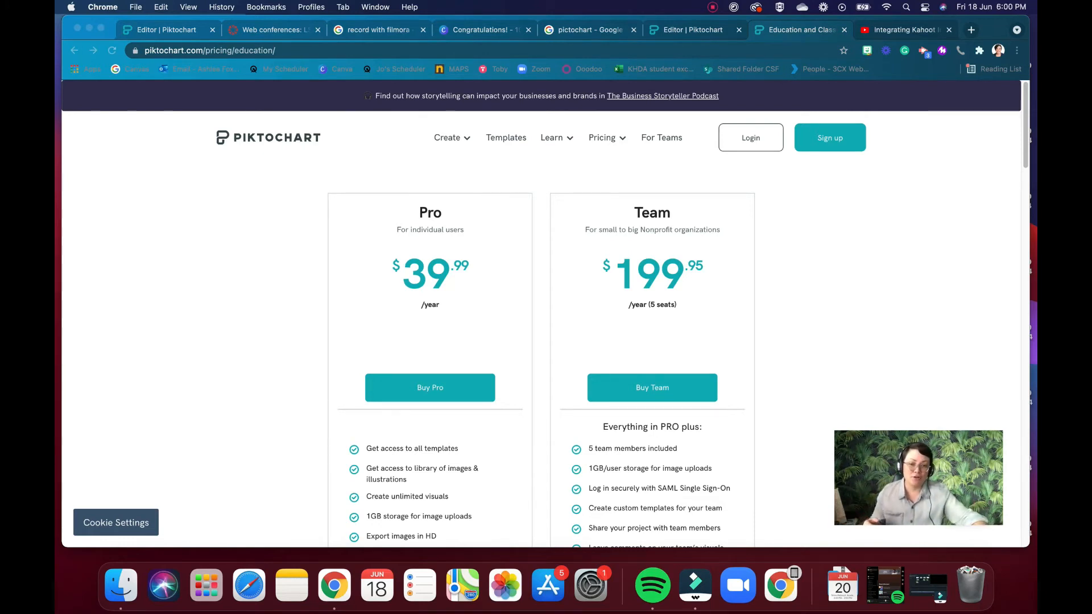
Review the features of the Pro and Team plans on Piktochart's education pricing page.
scroll(542, 314, "down", 3)
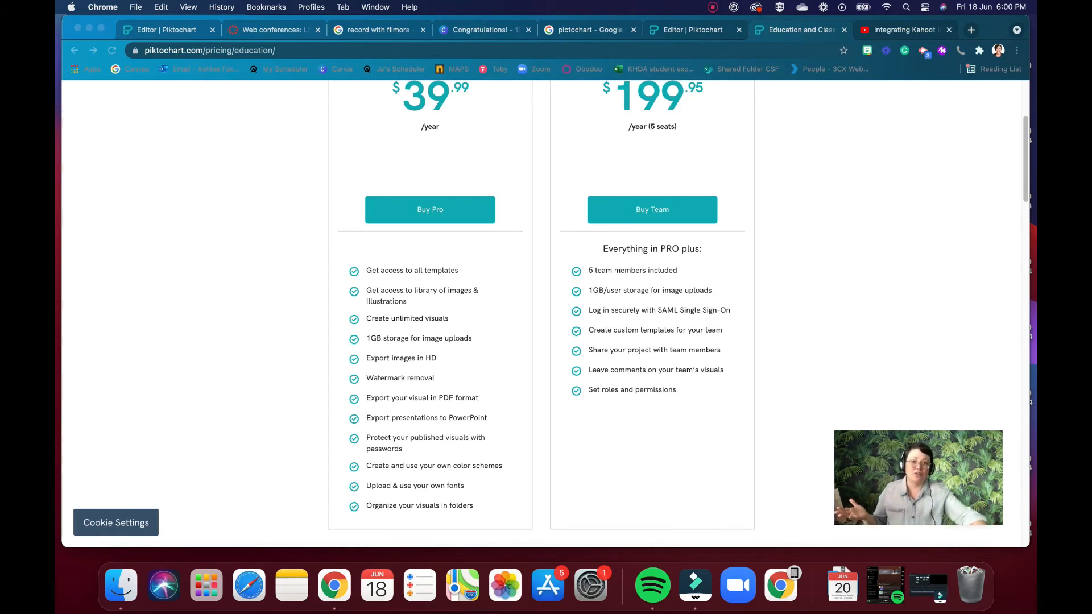
scroll(547, 313, "up", 3)
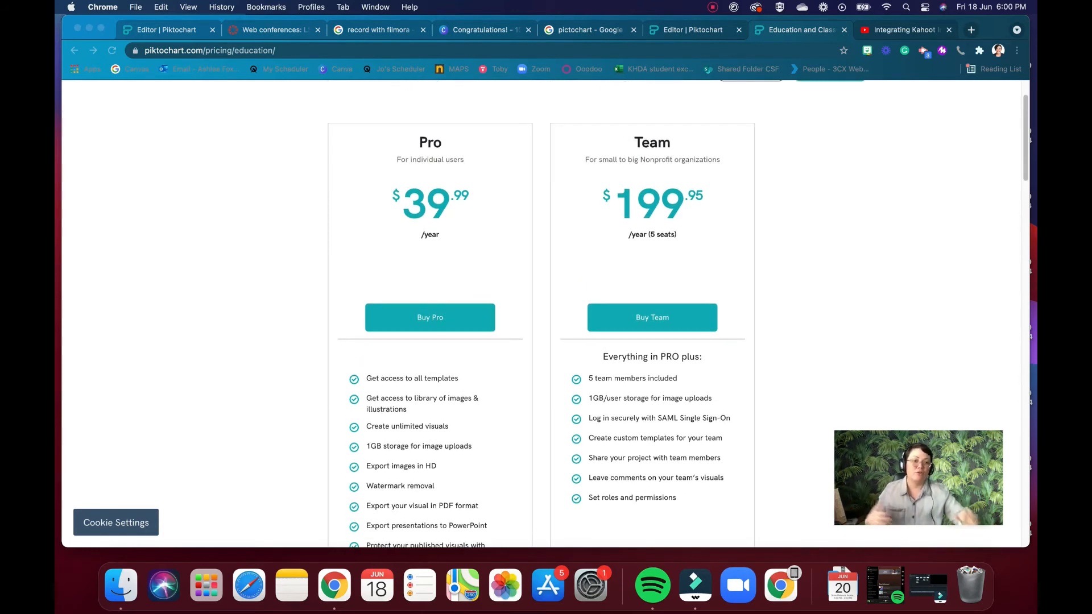